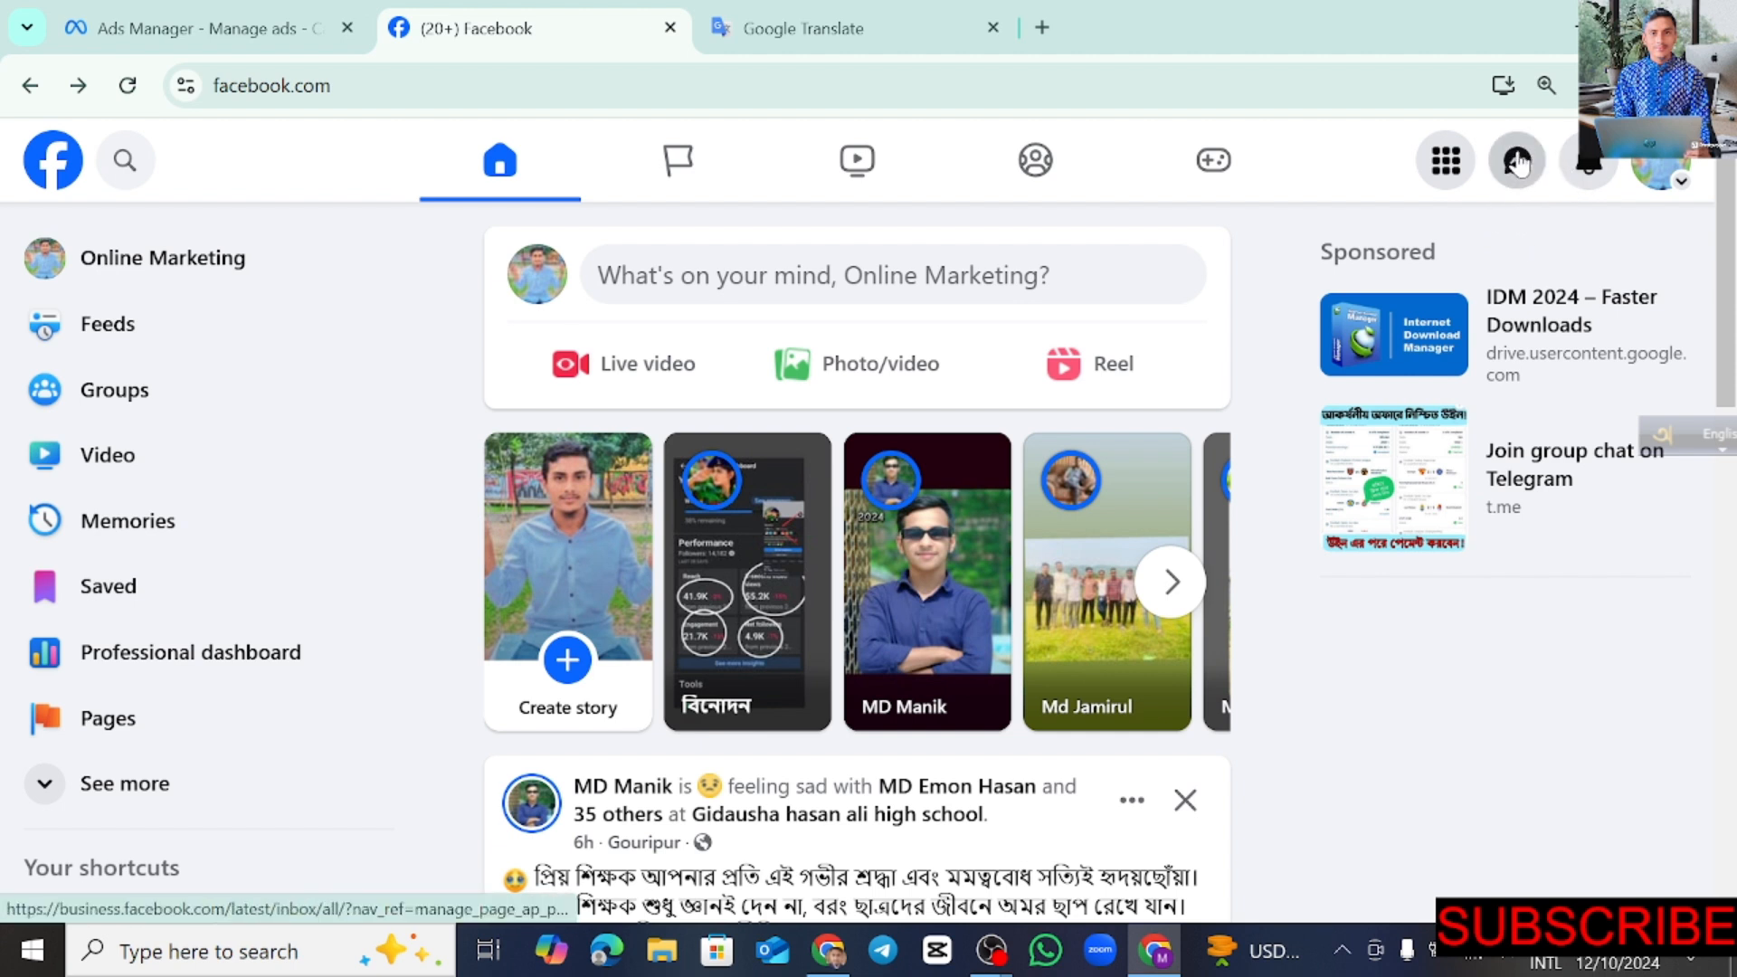
- Open the Facebook page's message inbox in Meta Business Suite
{"action": "left_click", "coordinate": [1517, 163]}
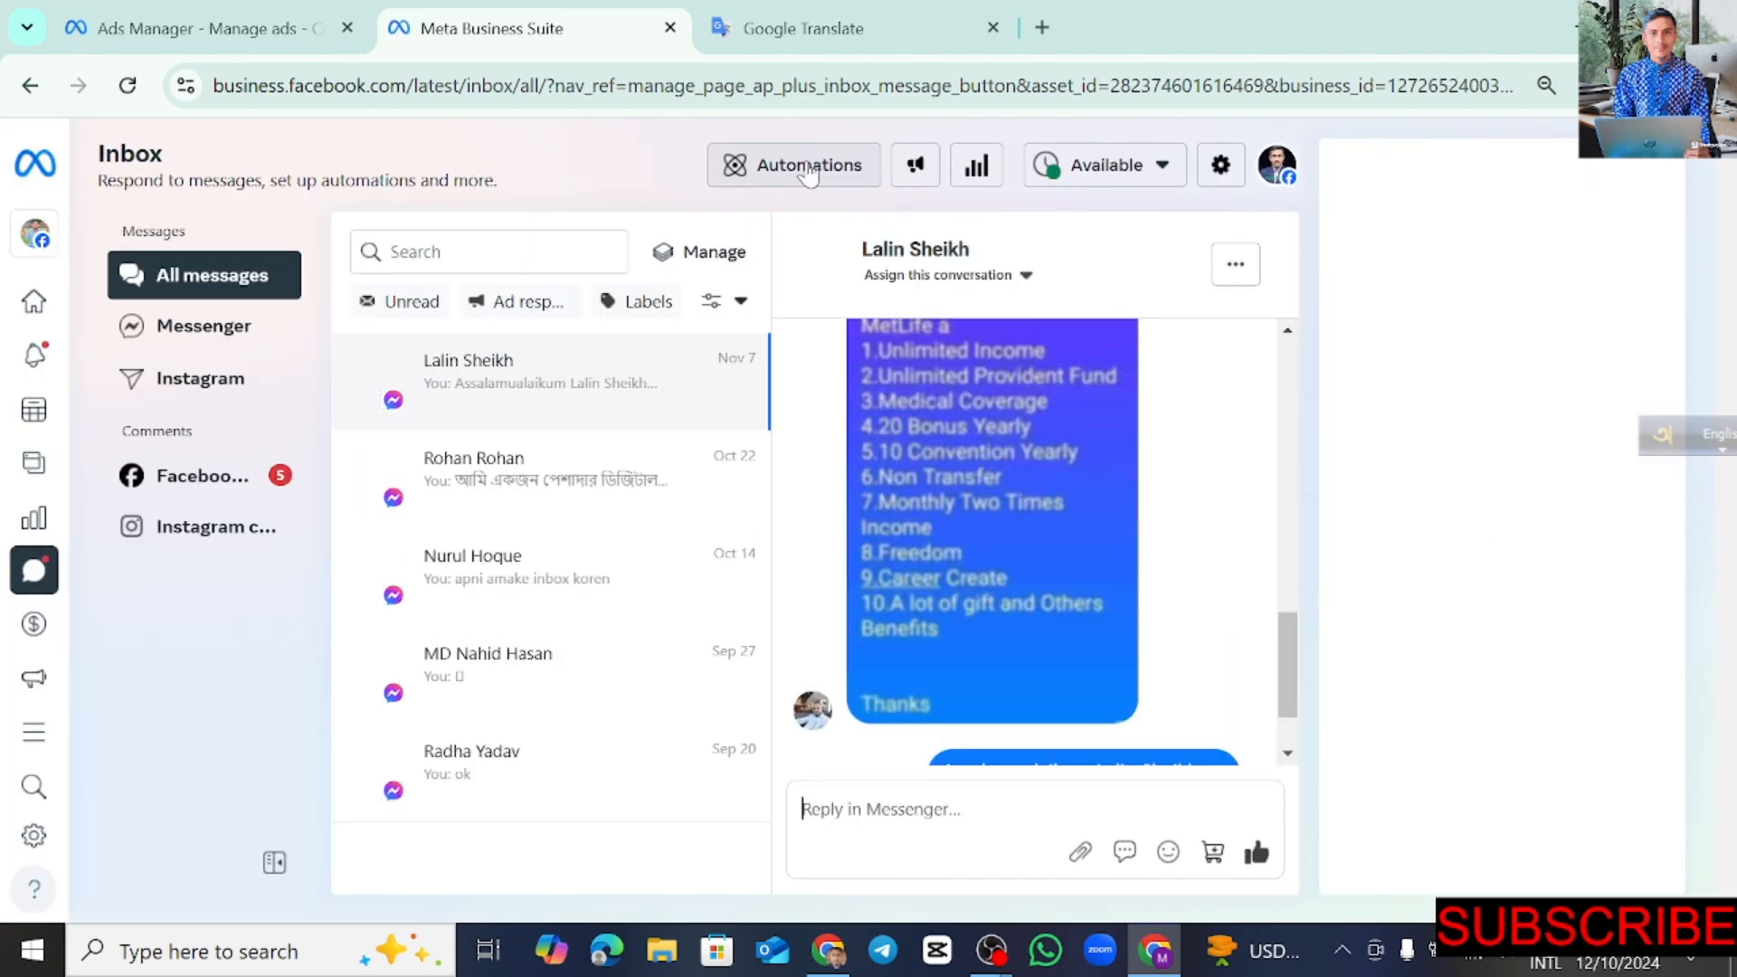
{"action": "left_click", "coordinate": [1343, 950]}
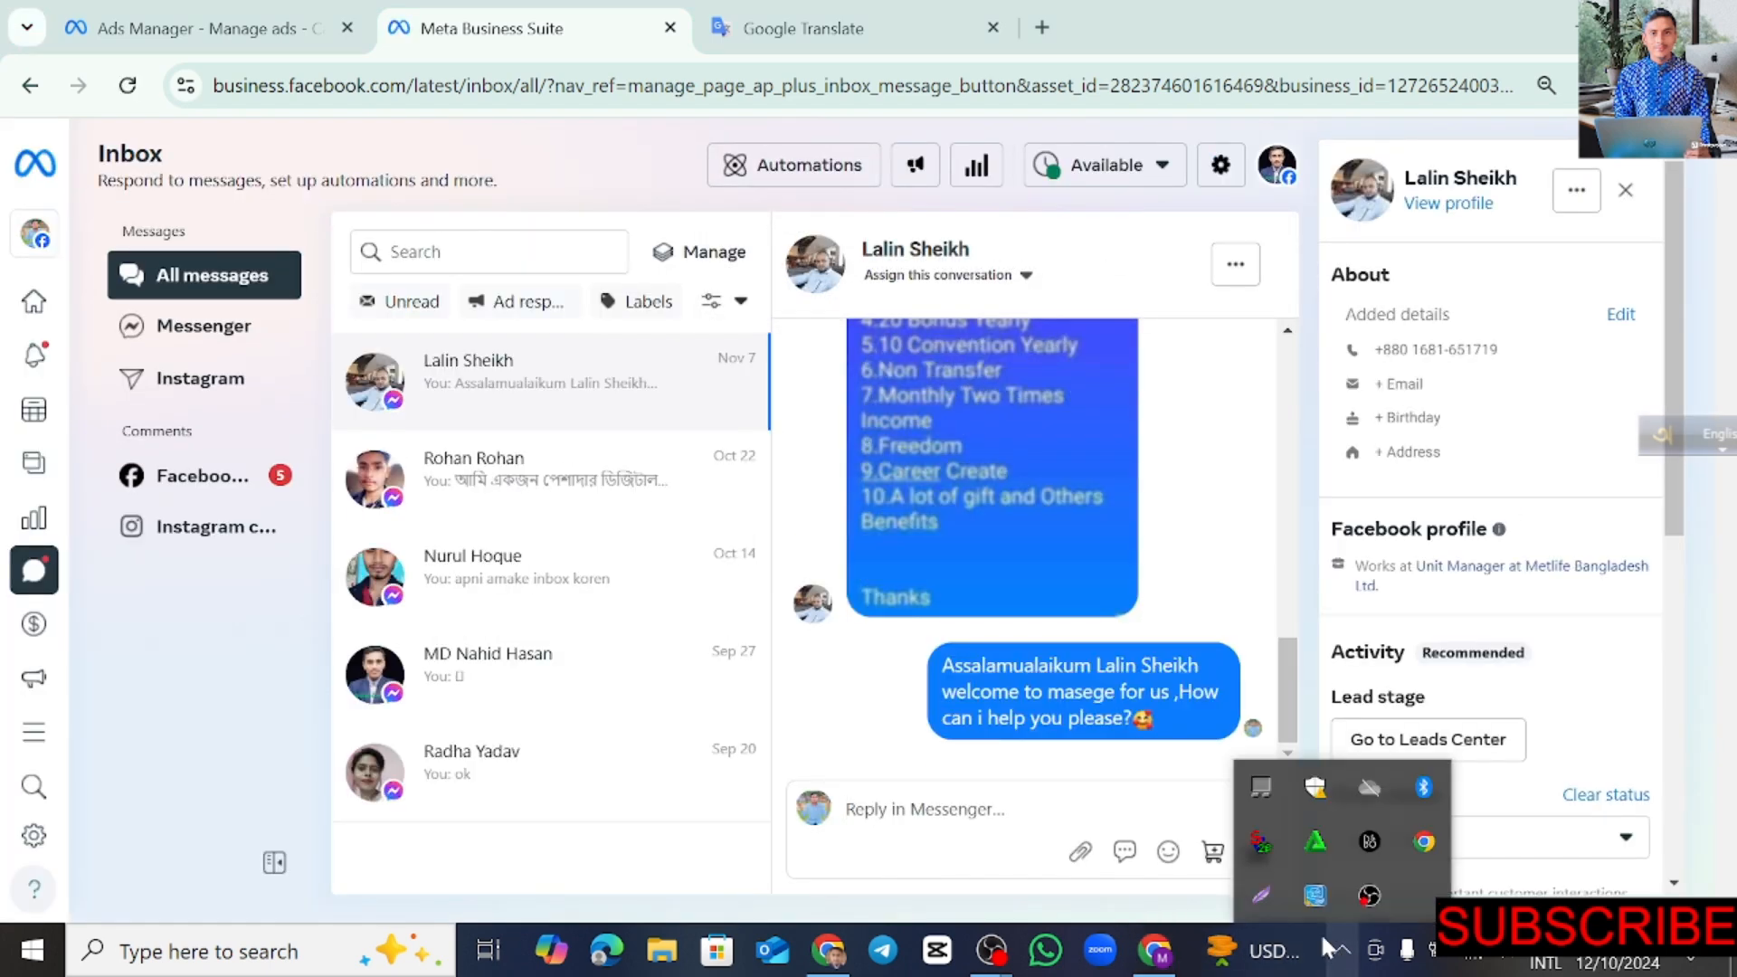
{"action": "left_click", "coordinate": [1266, 904]}
{"action": "mouse_move", "coordinate": [673, 107]}
{"action": "left_mouse_down"}
{"action": "mouse_move", "coordinate": [944, 221]}
{"action": "mouse_move", "coordinate": [924, 219]}
{"action": "left_mouse_up"}
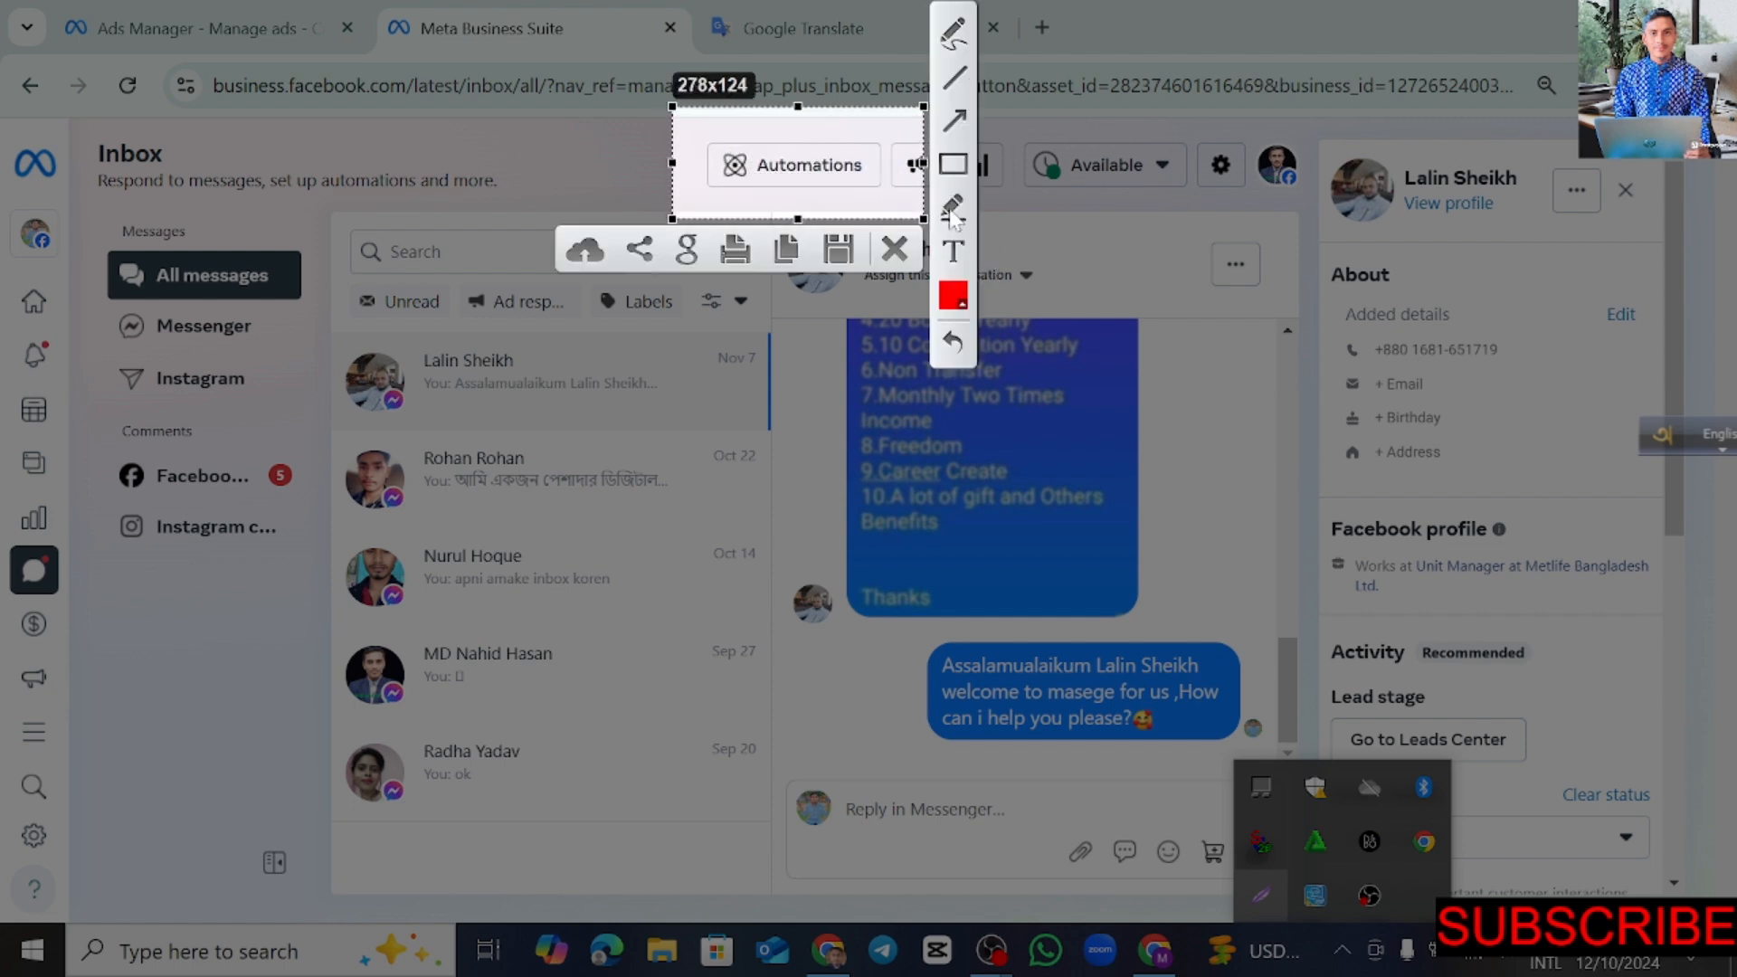
{"action": "left_click", "coordinate": [964, 122]}
{"action": "mouse_move", "coordinate": [608, 40]}
{"action": "left_mouse_down"}
{"action": "mouse_move", "coordinate": [737, 163]}
{"action": "mouse_move", "coordinate": [731, 142]}
{"action": "left_mouse_up"}
{"action": "left_click", "coordinate": [893, 249]}
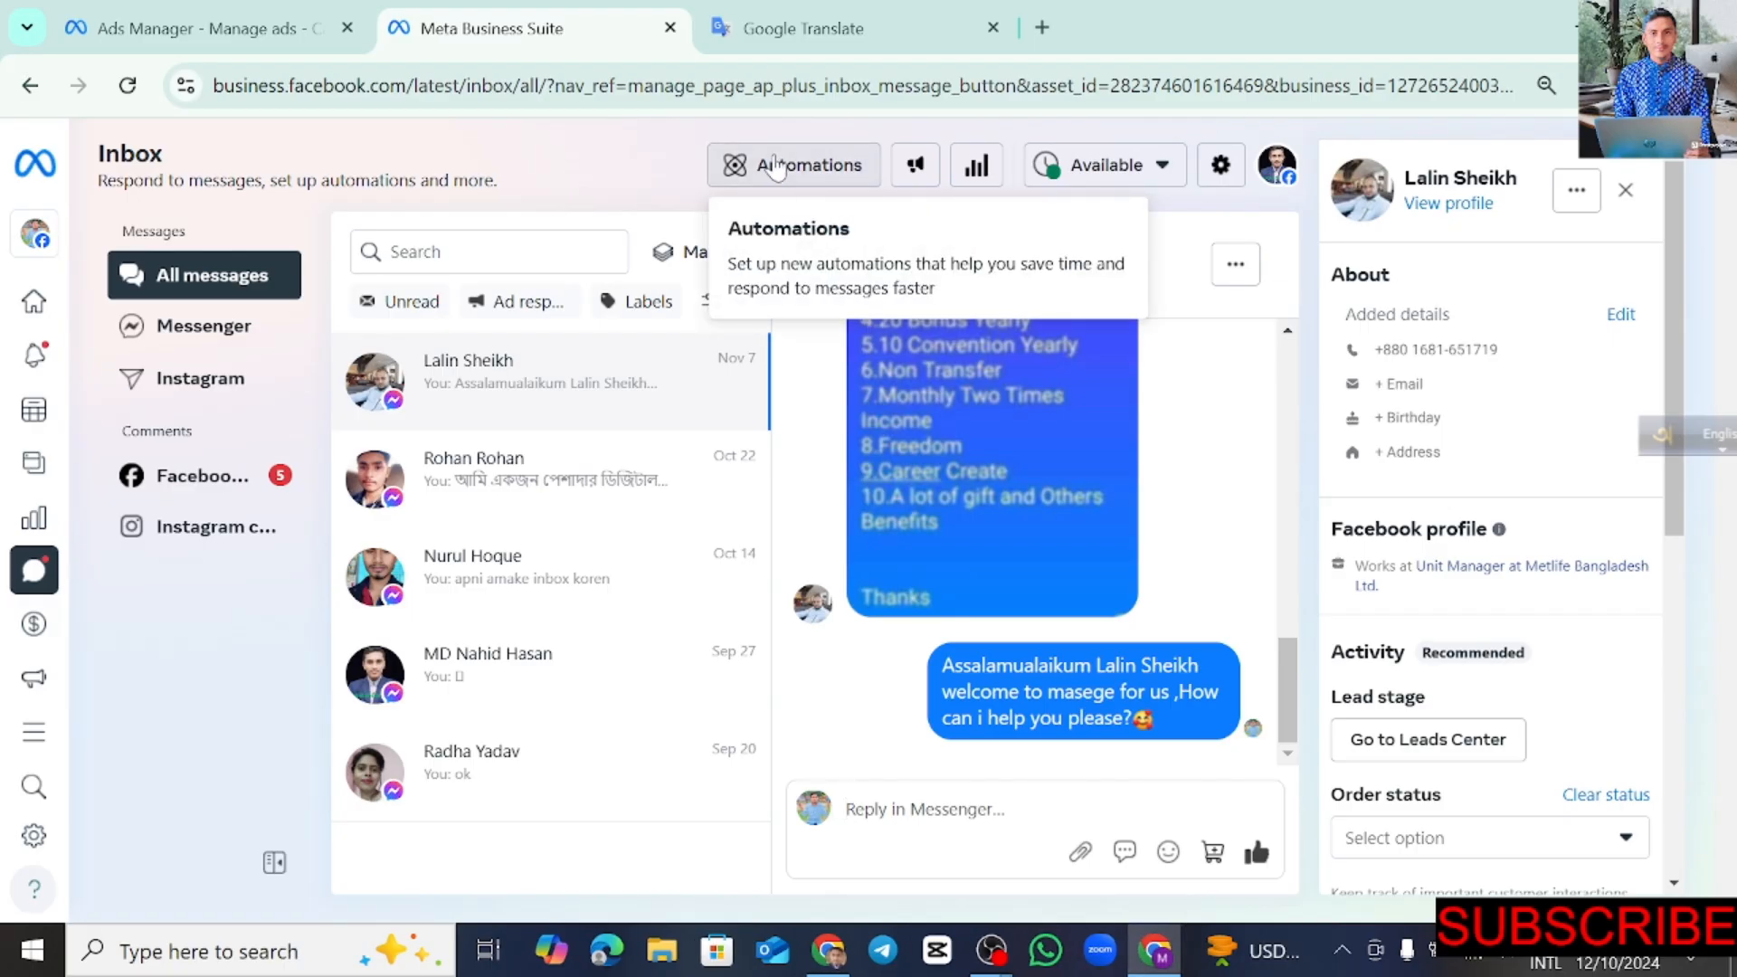
- Start creating an automation from the inbox's Automations page and choose the Instant reply template
{"action": "left_click", "coordinate": [776, 168]}
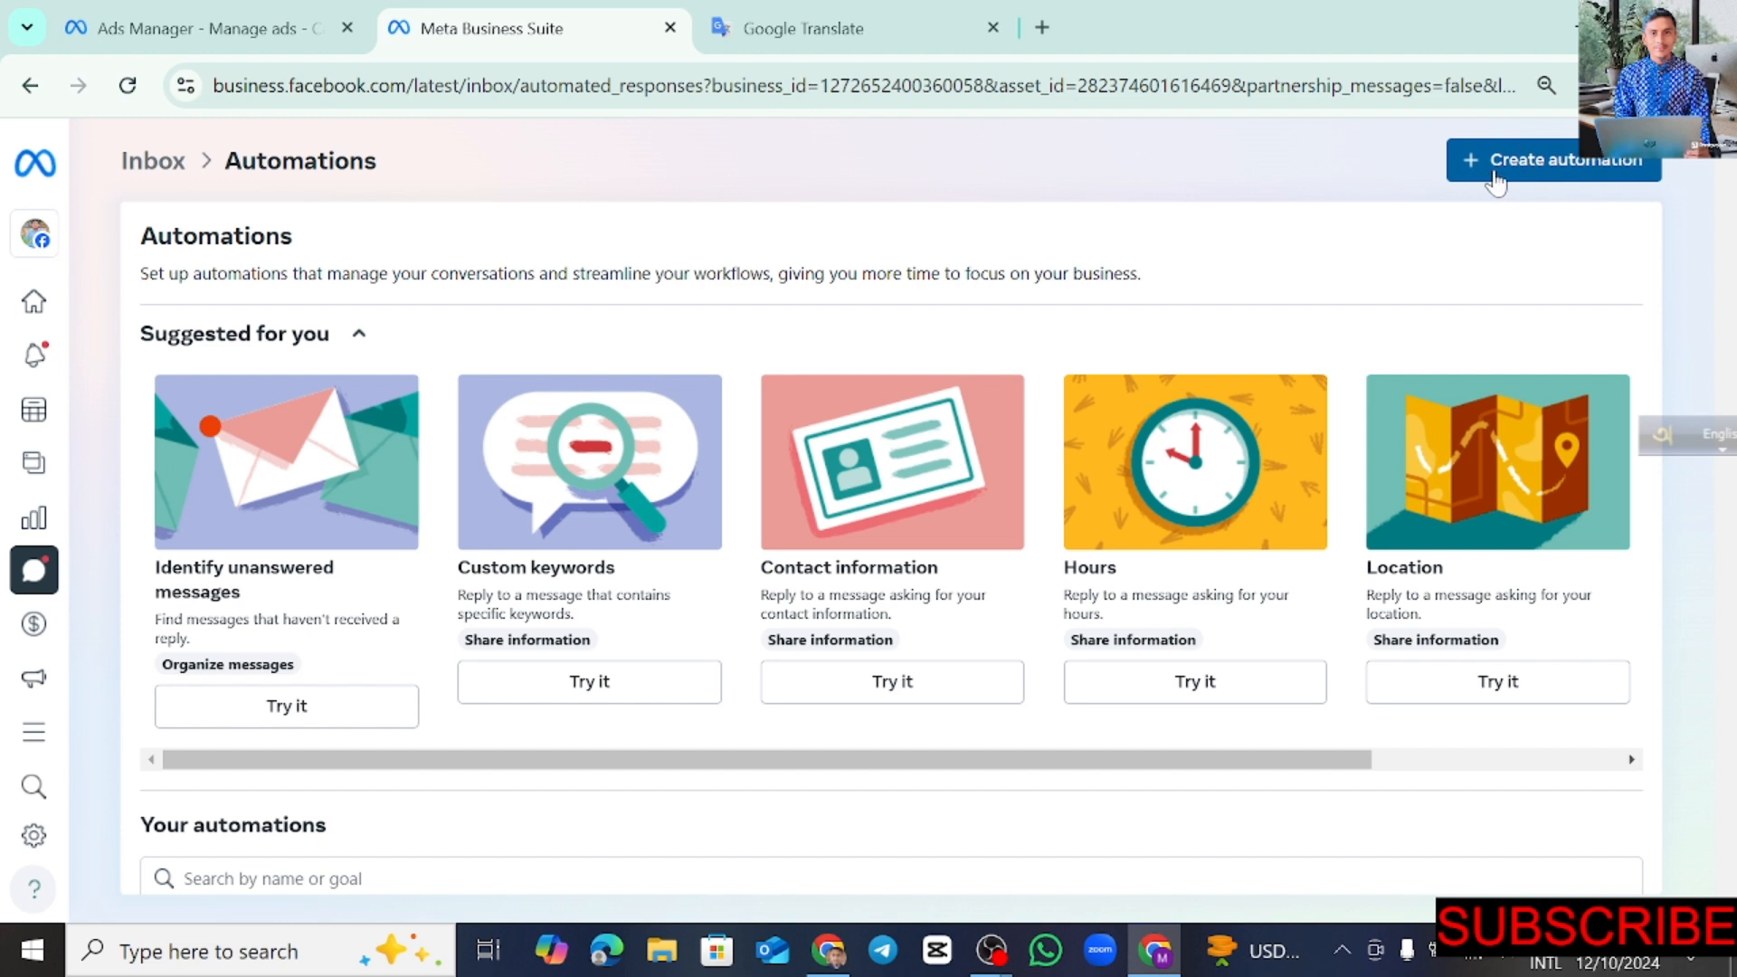
{"action": "left_click", "coordinate": [1538, 172]}
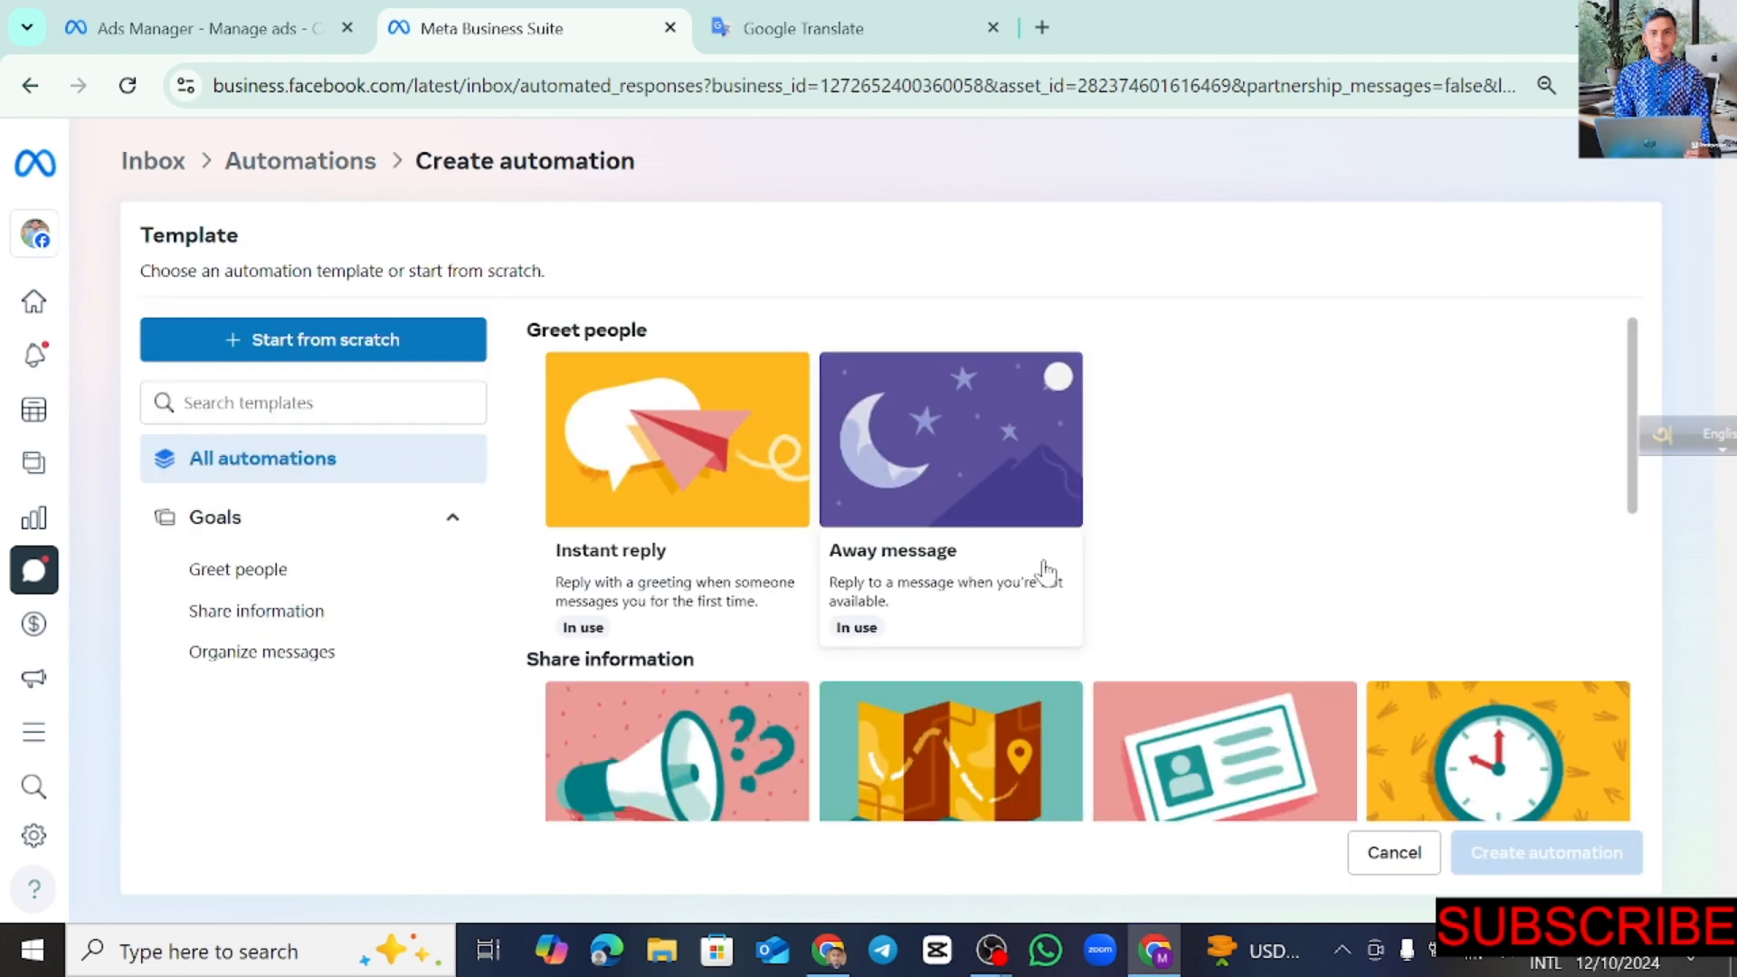
{"action": "left_click", "coordinate": [741, 422]}
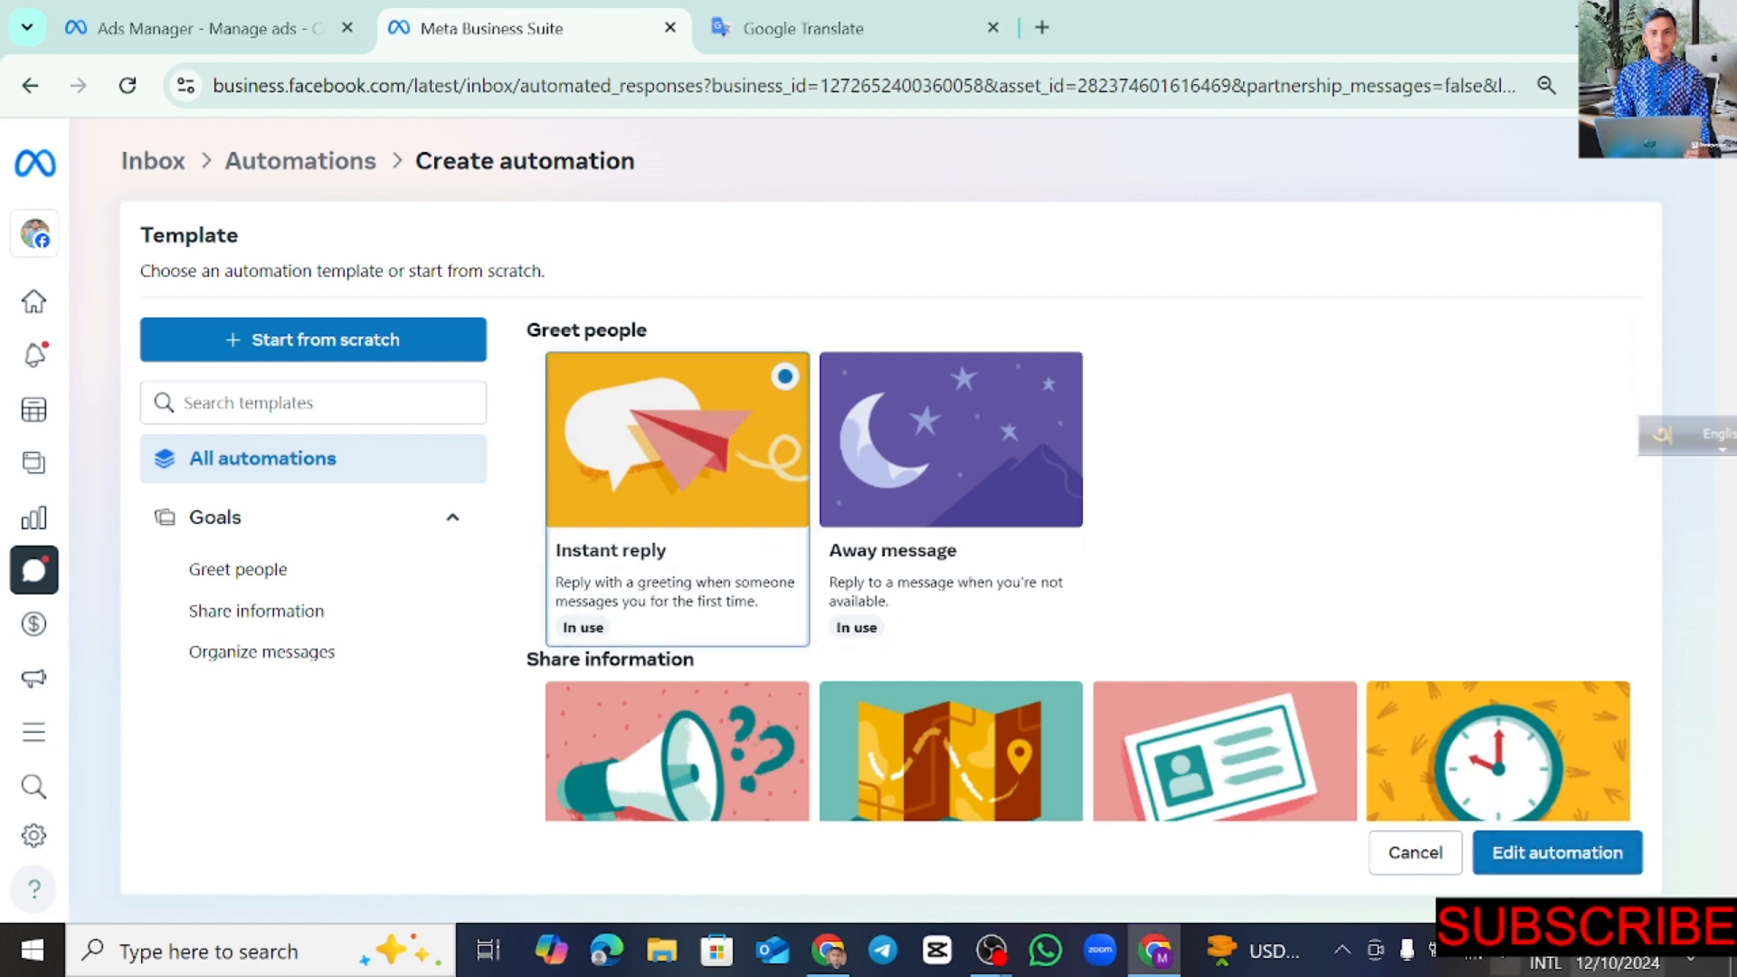
{"action": "left_click", "coordinate": [1342, 957]}
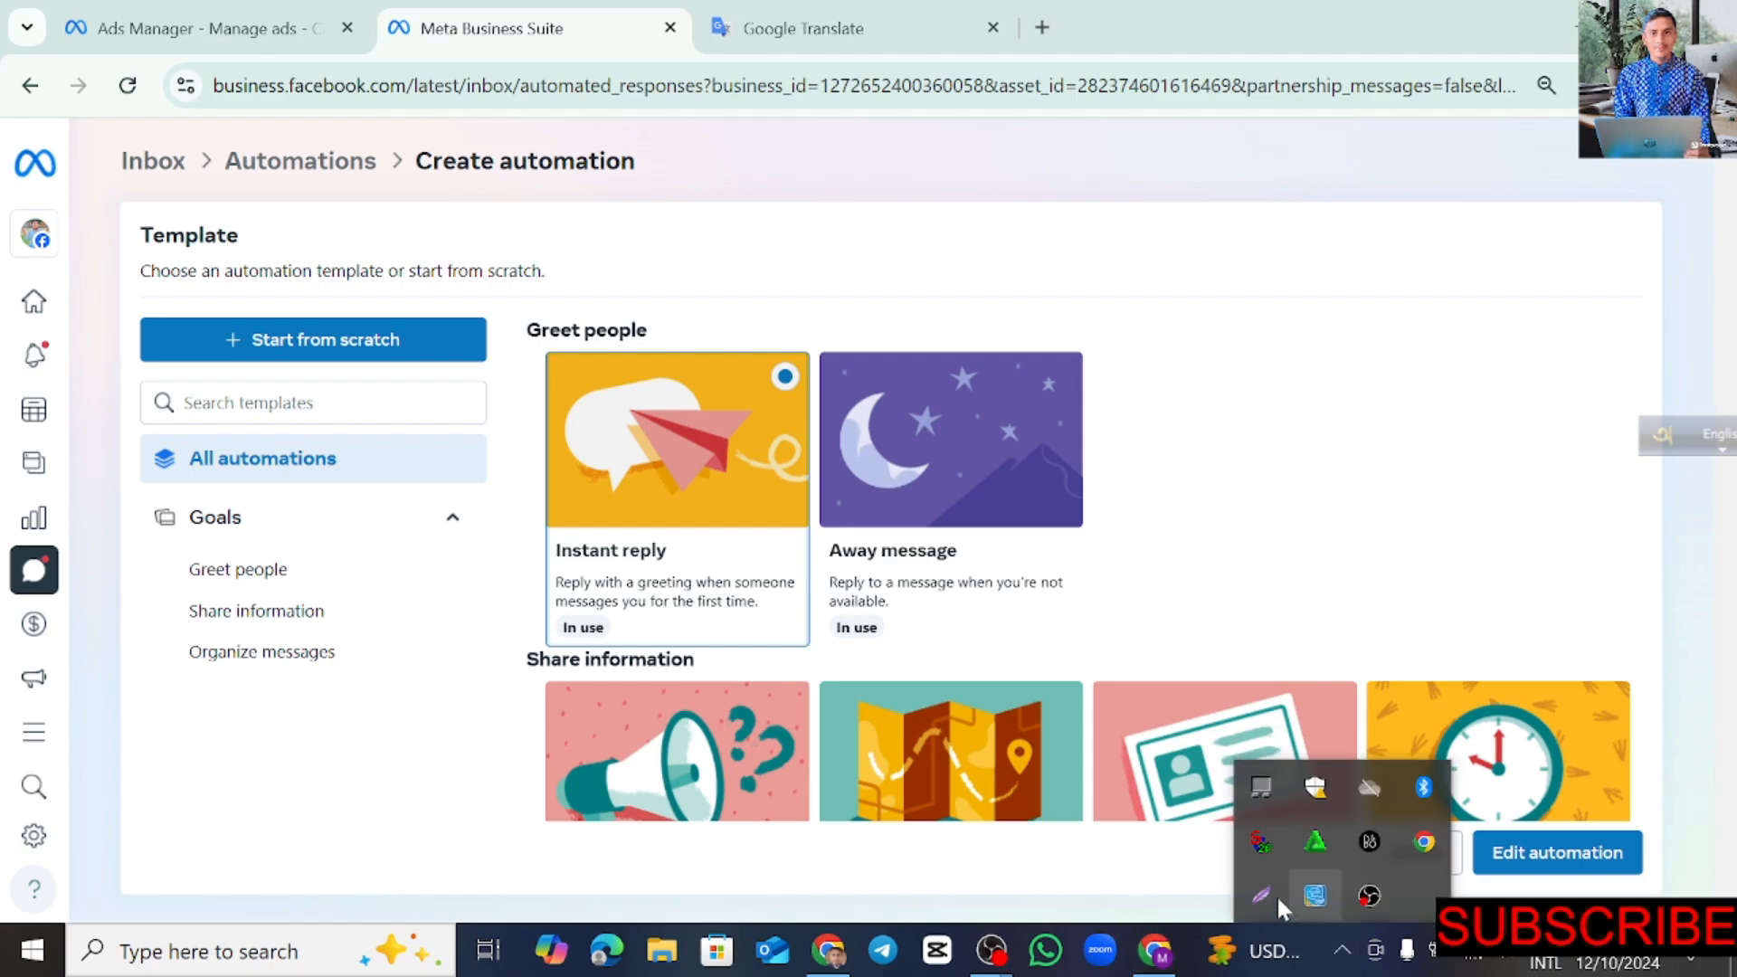
{"action": "left_click", "coordinate": [1273, 895]}
{"action": "left_click_drag", "start_coordinate": [1464, 800], "coordinate": [1708, 926]}
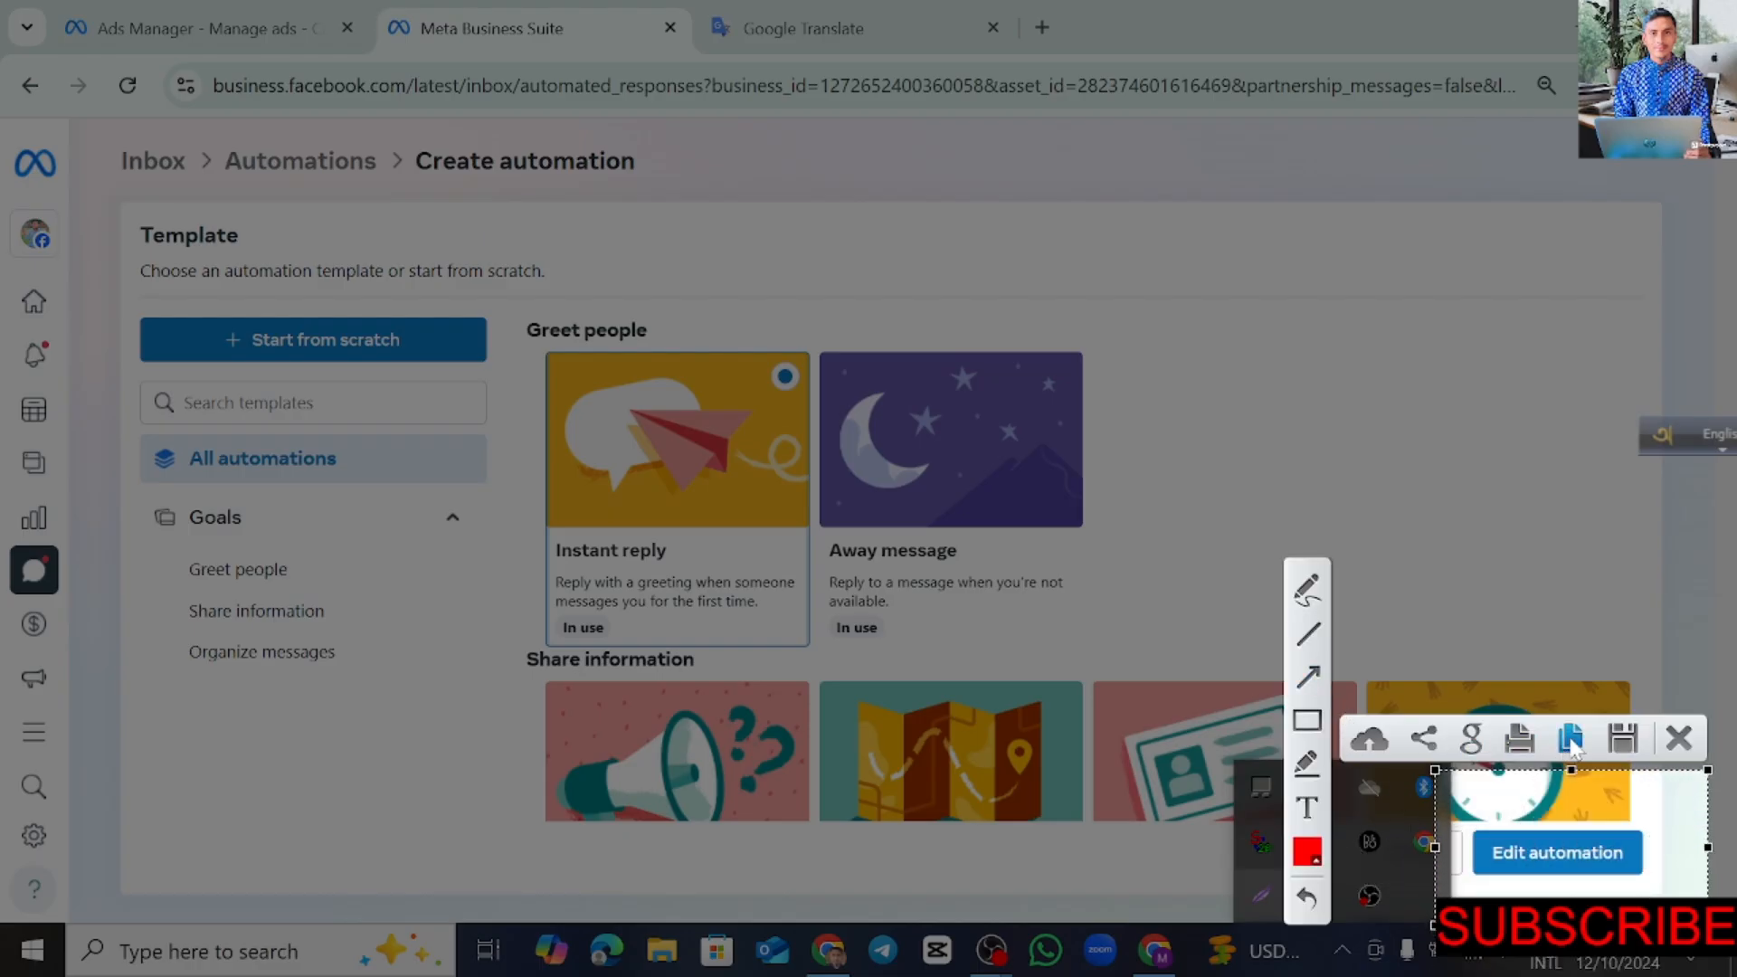
{"action": "left_click", "coordinate": [1678, 738]}
- Open the Instant reply automation for editing
{"action": "left_click", "coordinate": [1564, 855]}
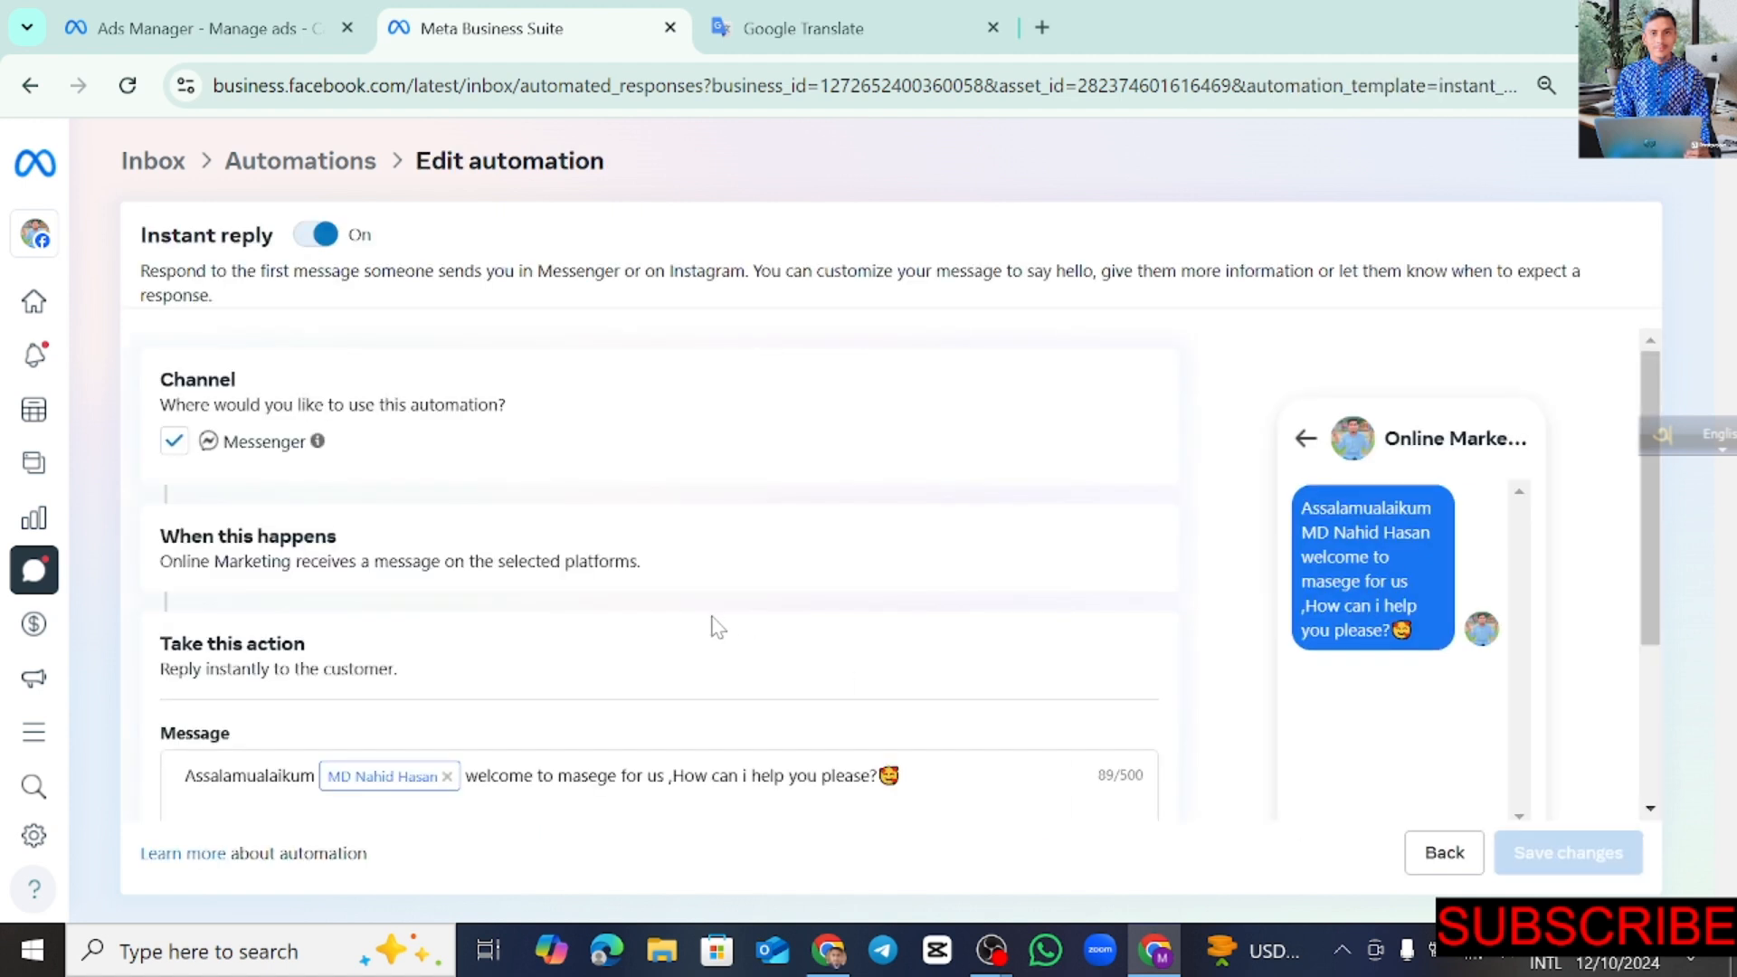
- Turn the Instant reply and its Messenger channel off, and switch both back on
{"action": "left_click", "coordinate": [314, 239]}
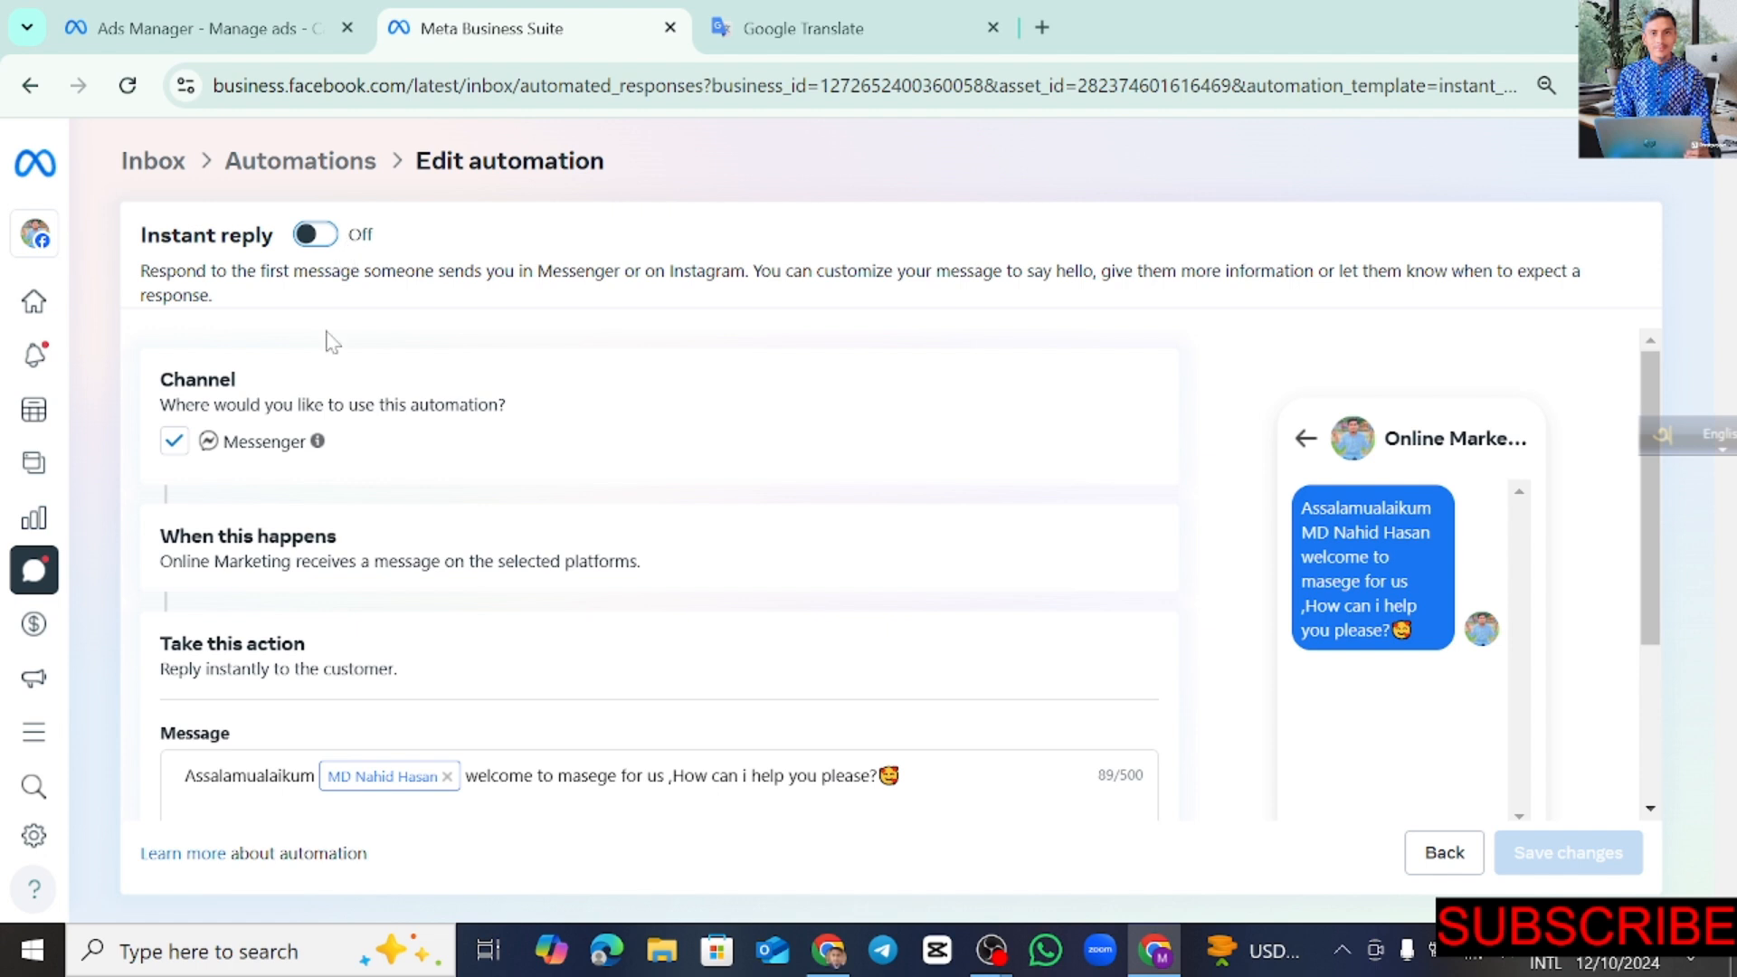
{"action": "left_click", "coordinate": [168, 442]}
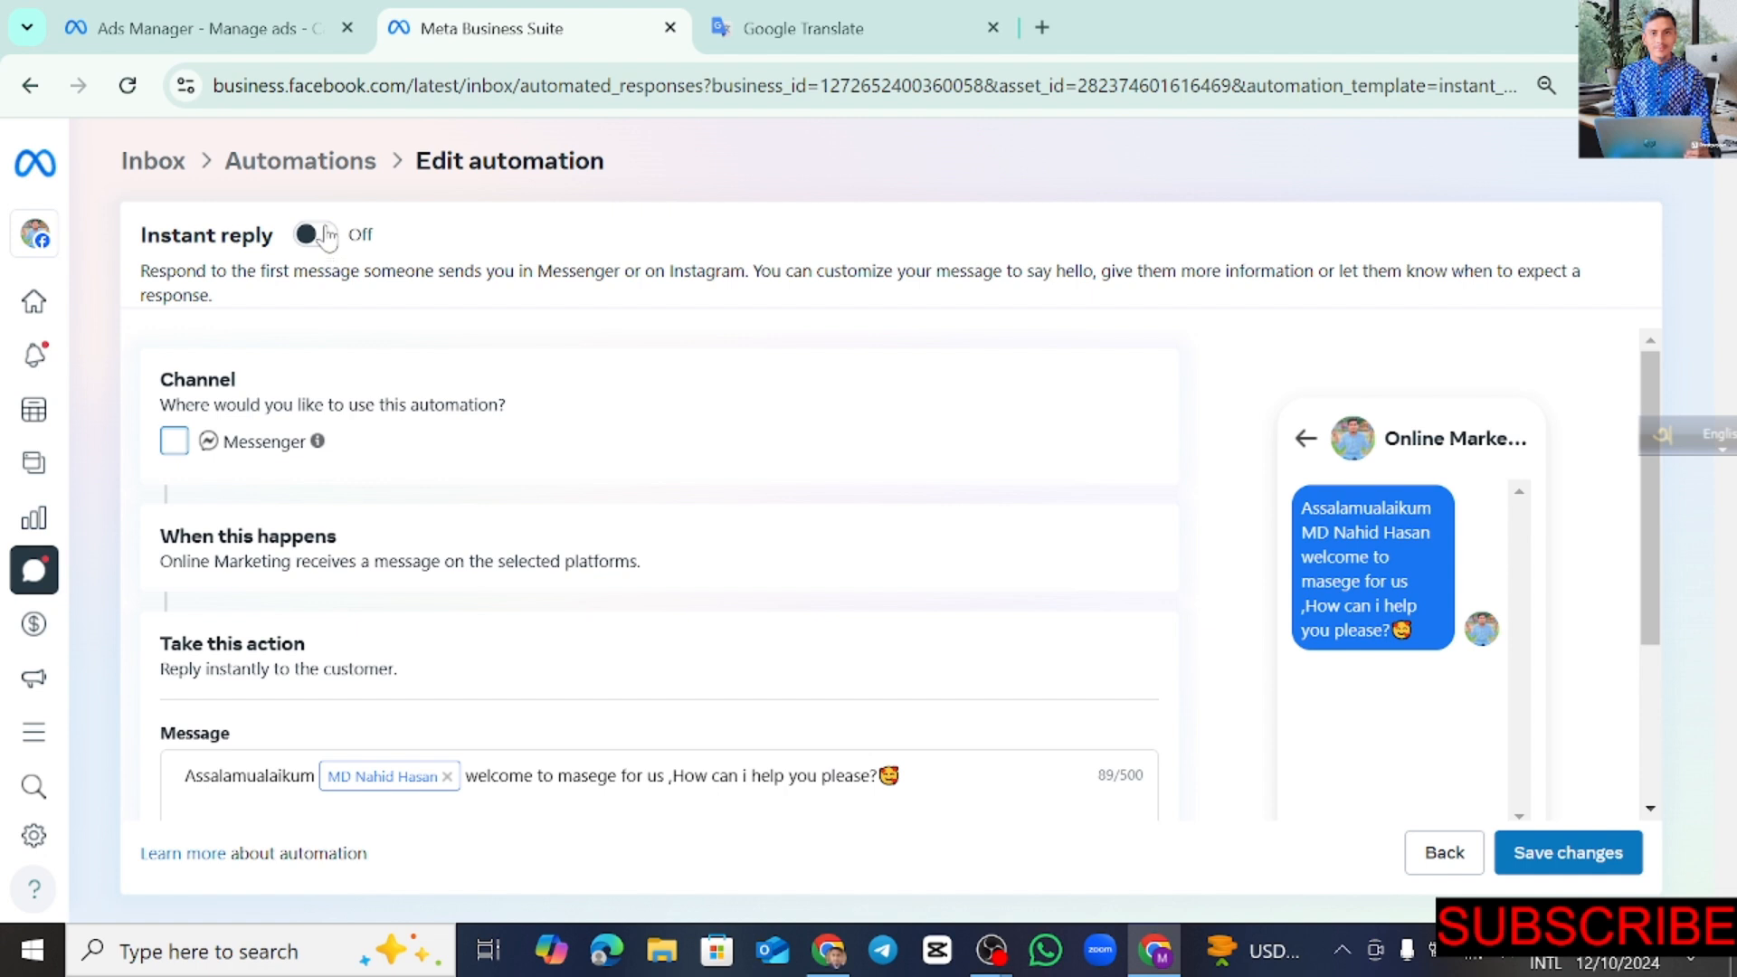
{"action": "left_click", "coordinate": [325, 240]}
{"action": "left_click", "coordinate": [181, 443]}
- Delete the entire existing text of the Instant reply message
{"action": "scroll", "coordinate": [405, 452], "scroll_direction": "down", "scroll_amount": 3}
{"action": "scroll", "coordinate": [405, 452], "scroll_direction": "down", "scroll_amount": 5}
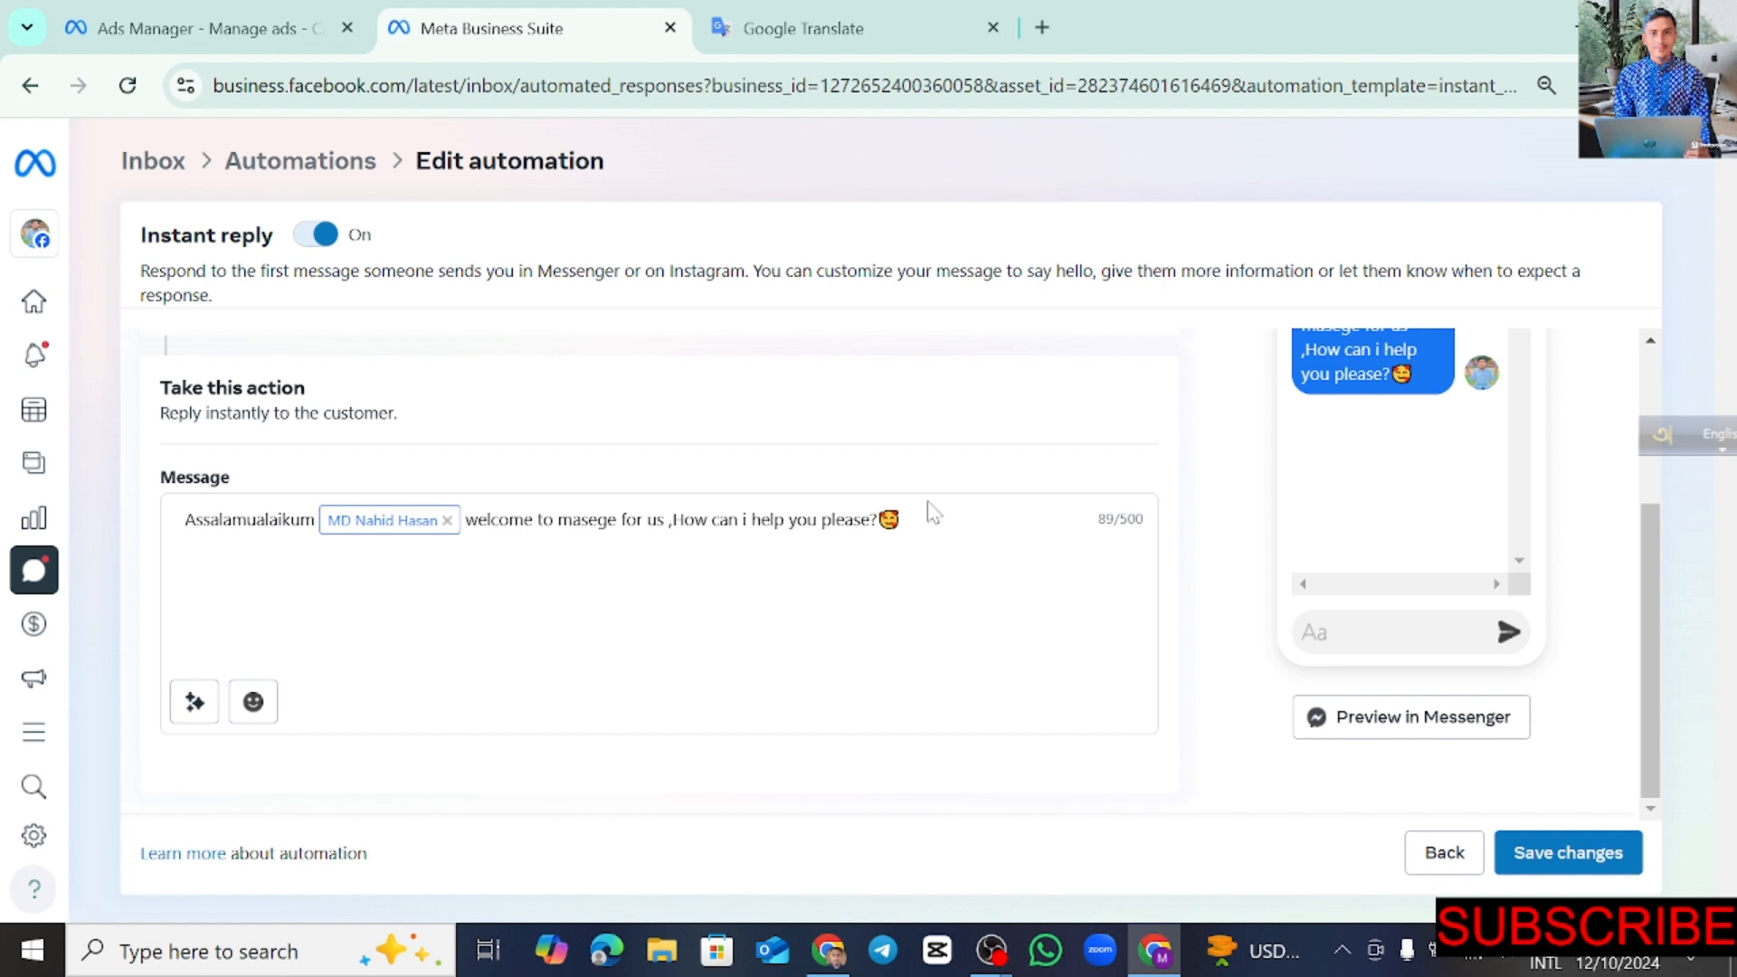
{"action": "scroll", "coordinate": [674, 579], "scroll_direction": "up", "scroll_amount": 3}
{"action": "scroll", "coordinate": [427, 637], "scroll_direction": "down", "scroll_amount": 3}
{"action": "left_click_drag", "start_coordinate": [900, 519], "coordinate": [175, 547]}
{"action": "key", "text": "BackSpace"}
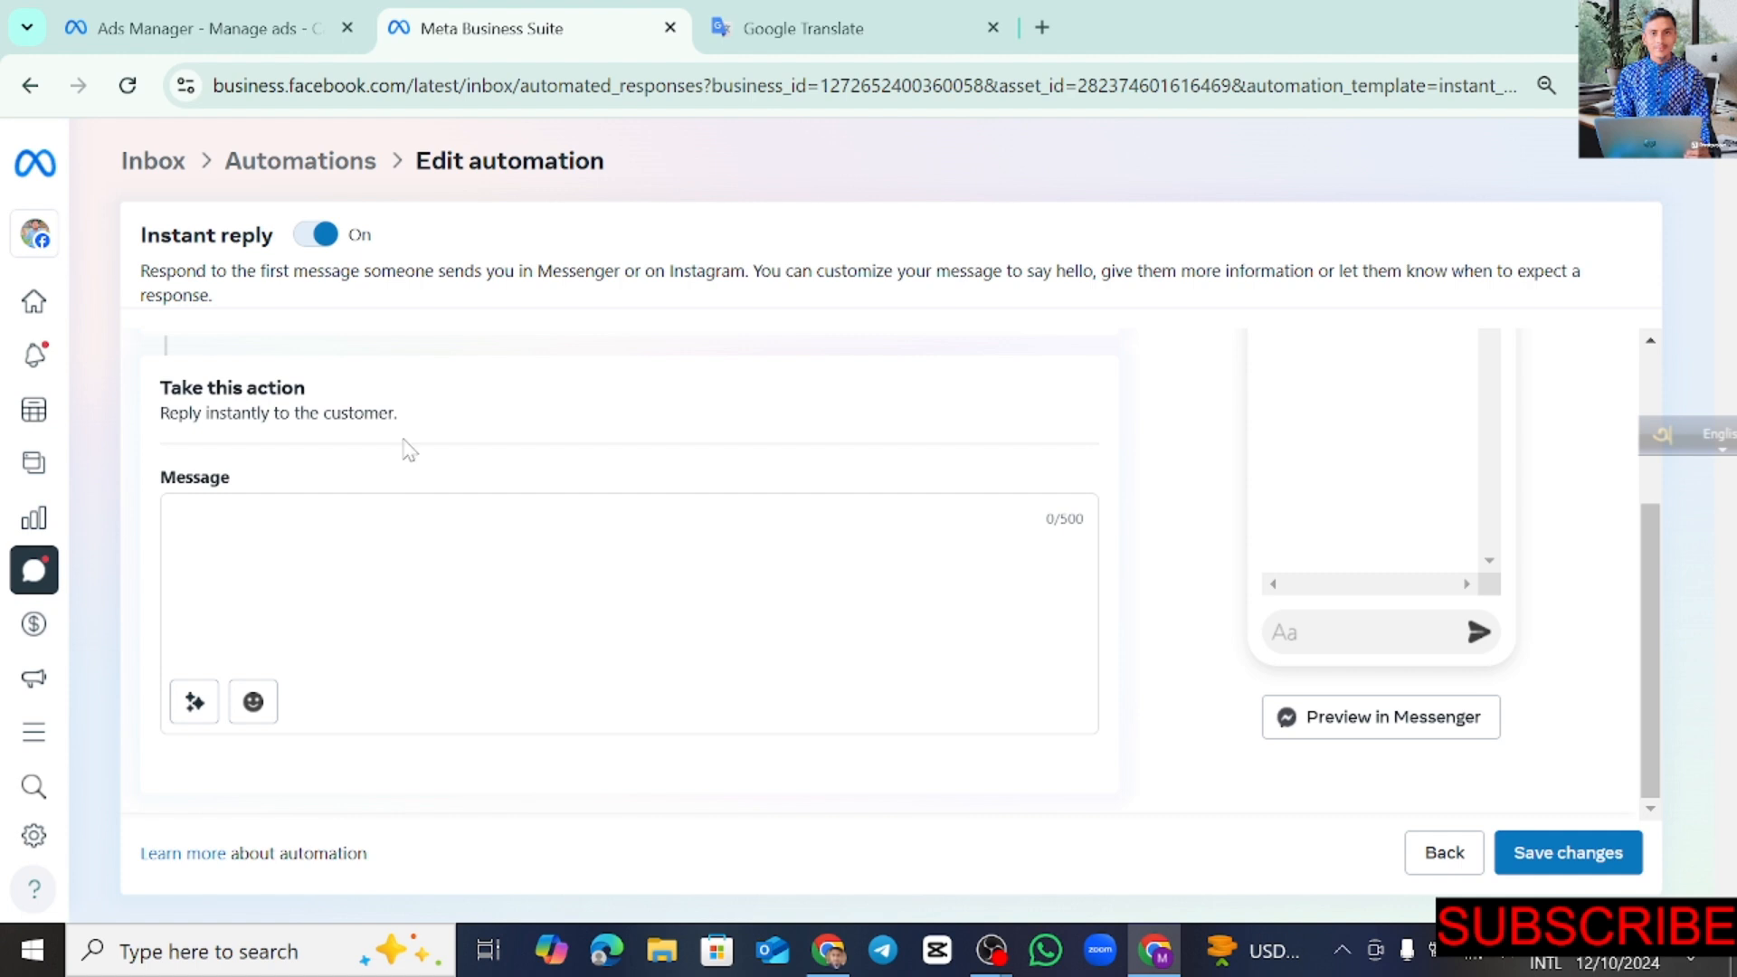
- Copy the whole Bengali greeting from Google Translate's source text and paste it into the empty Instant reply message
{"action": "left_click", "coordinate": [766, 13]}
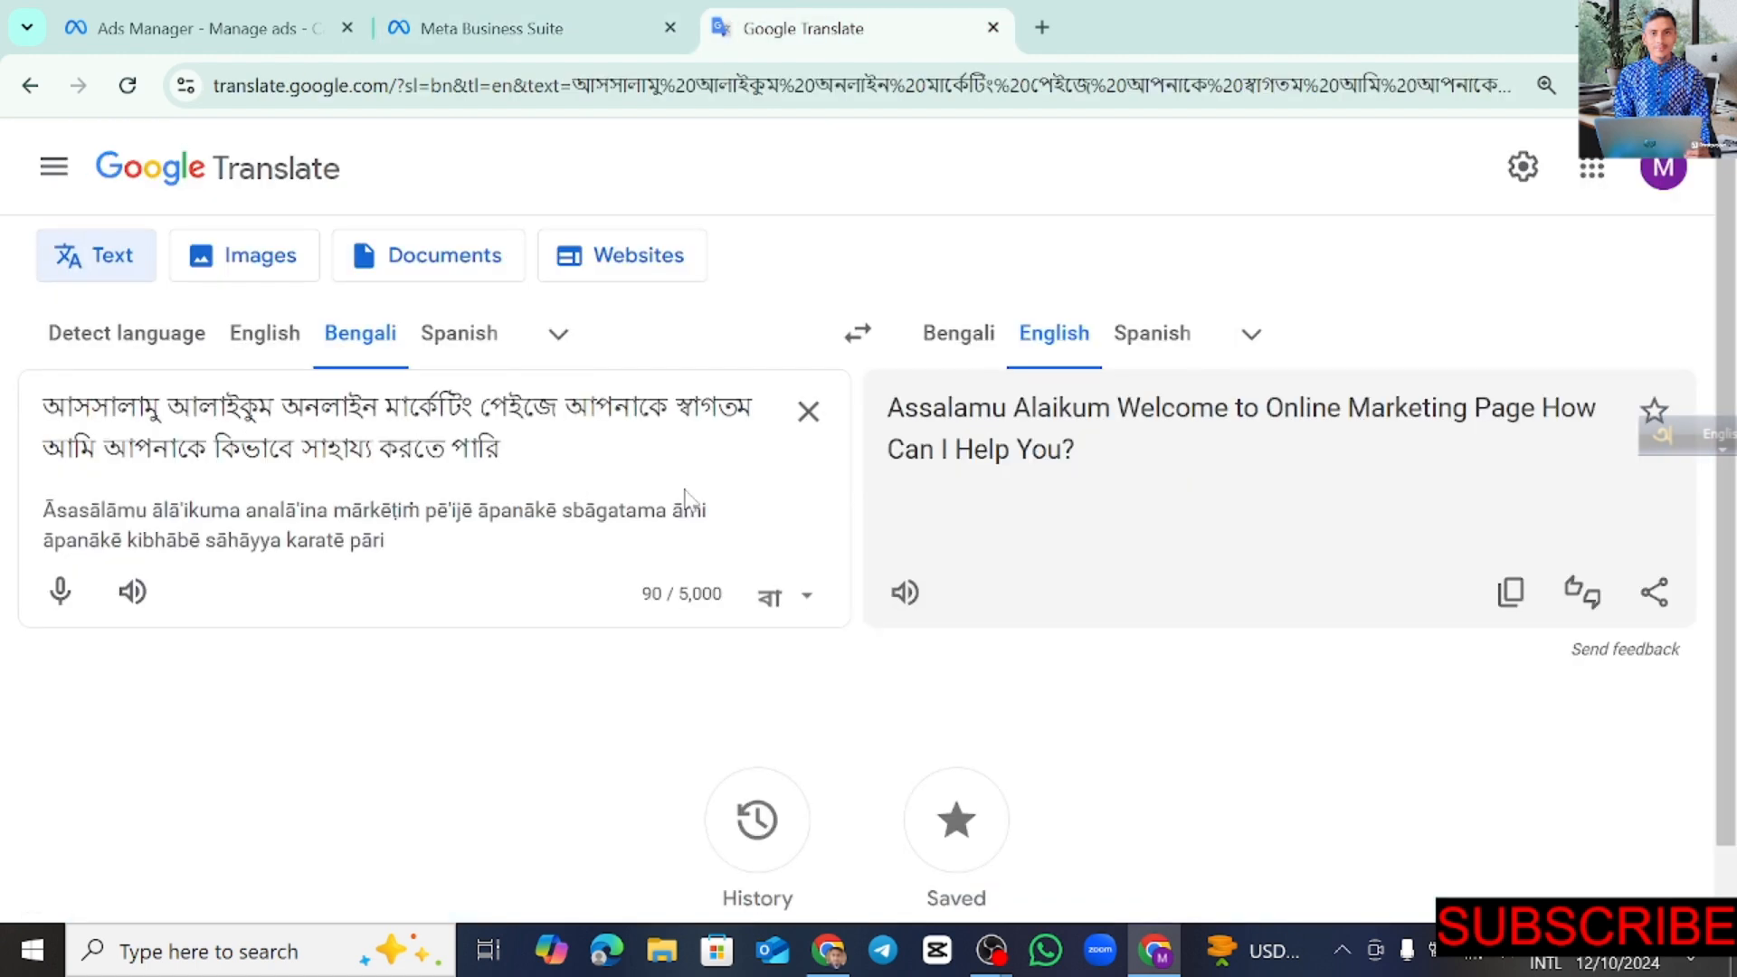
{"action": "left_click_drag", "start_coordinate": [500, 449], "coordinate": [5, 443]}
{"action": "left_click_drag", "start_coordinate": [117, 409], "coordinate": [146, 409]}
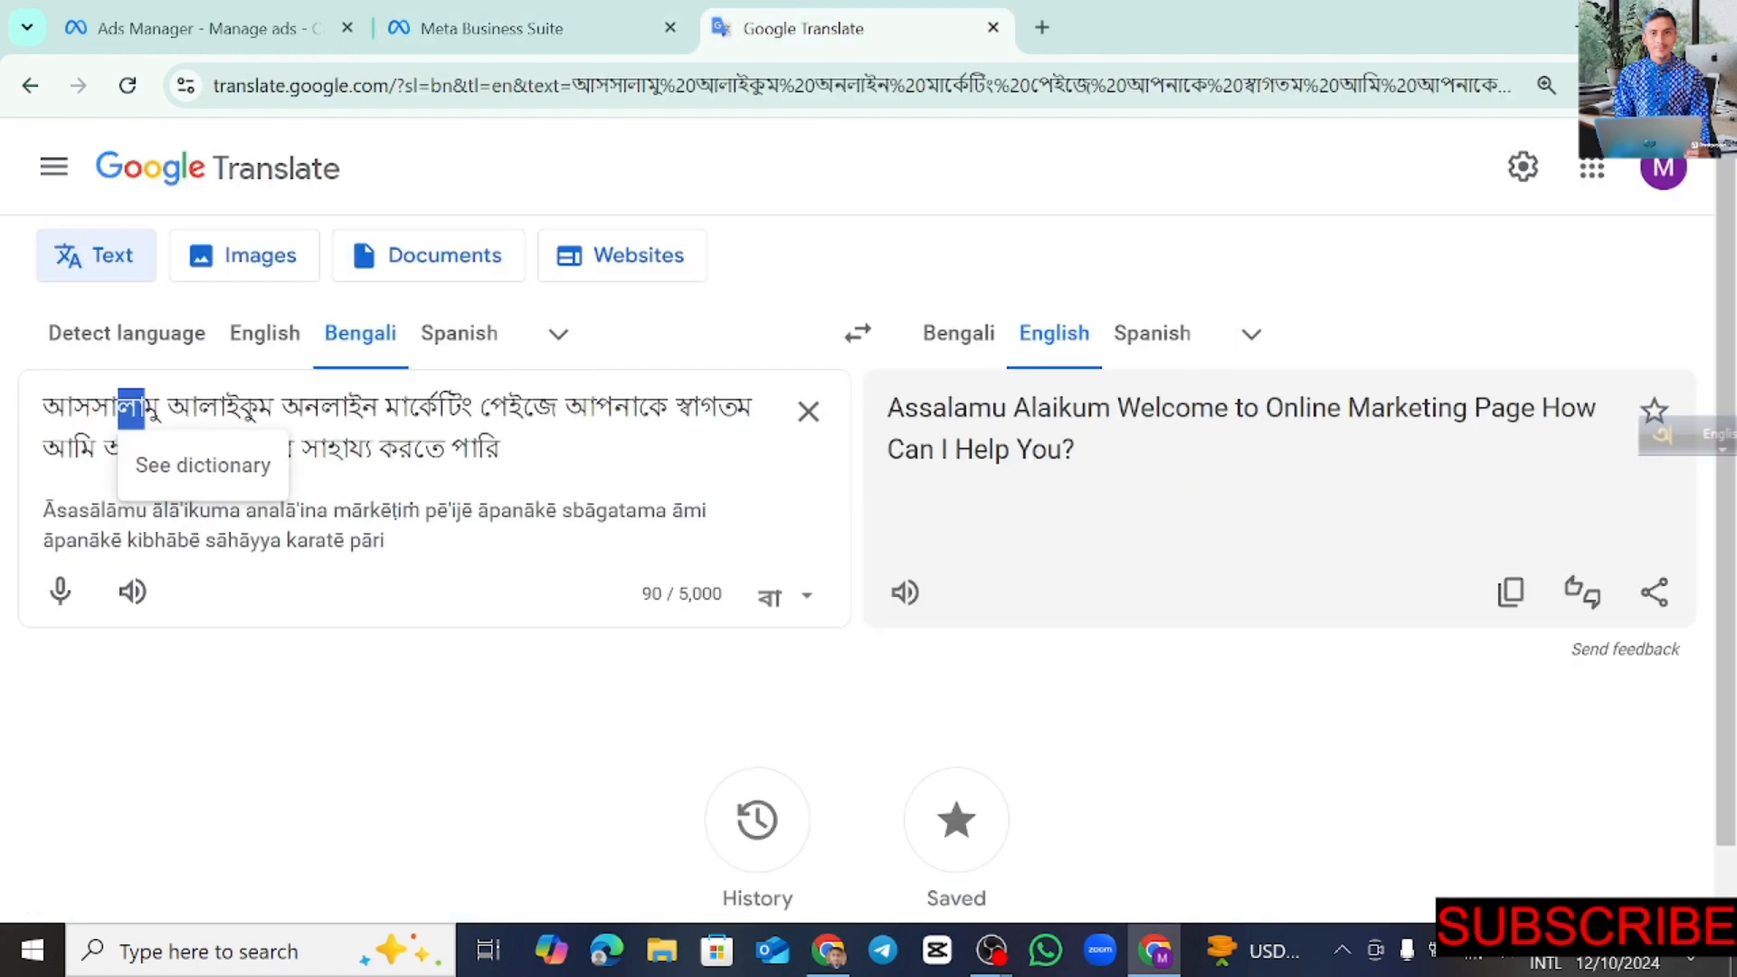
{"action": "left_click_drag", "start_coordinate": [507, 450], "coordinate": [4, 418]}
{"action": "key", "text": "ctrl+c"}
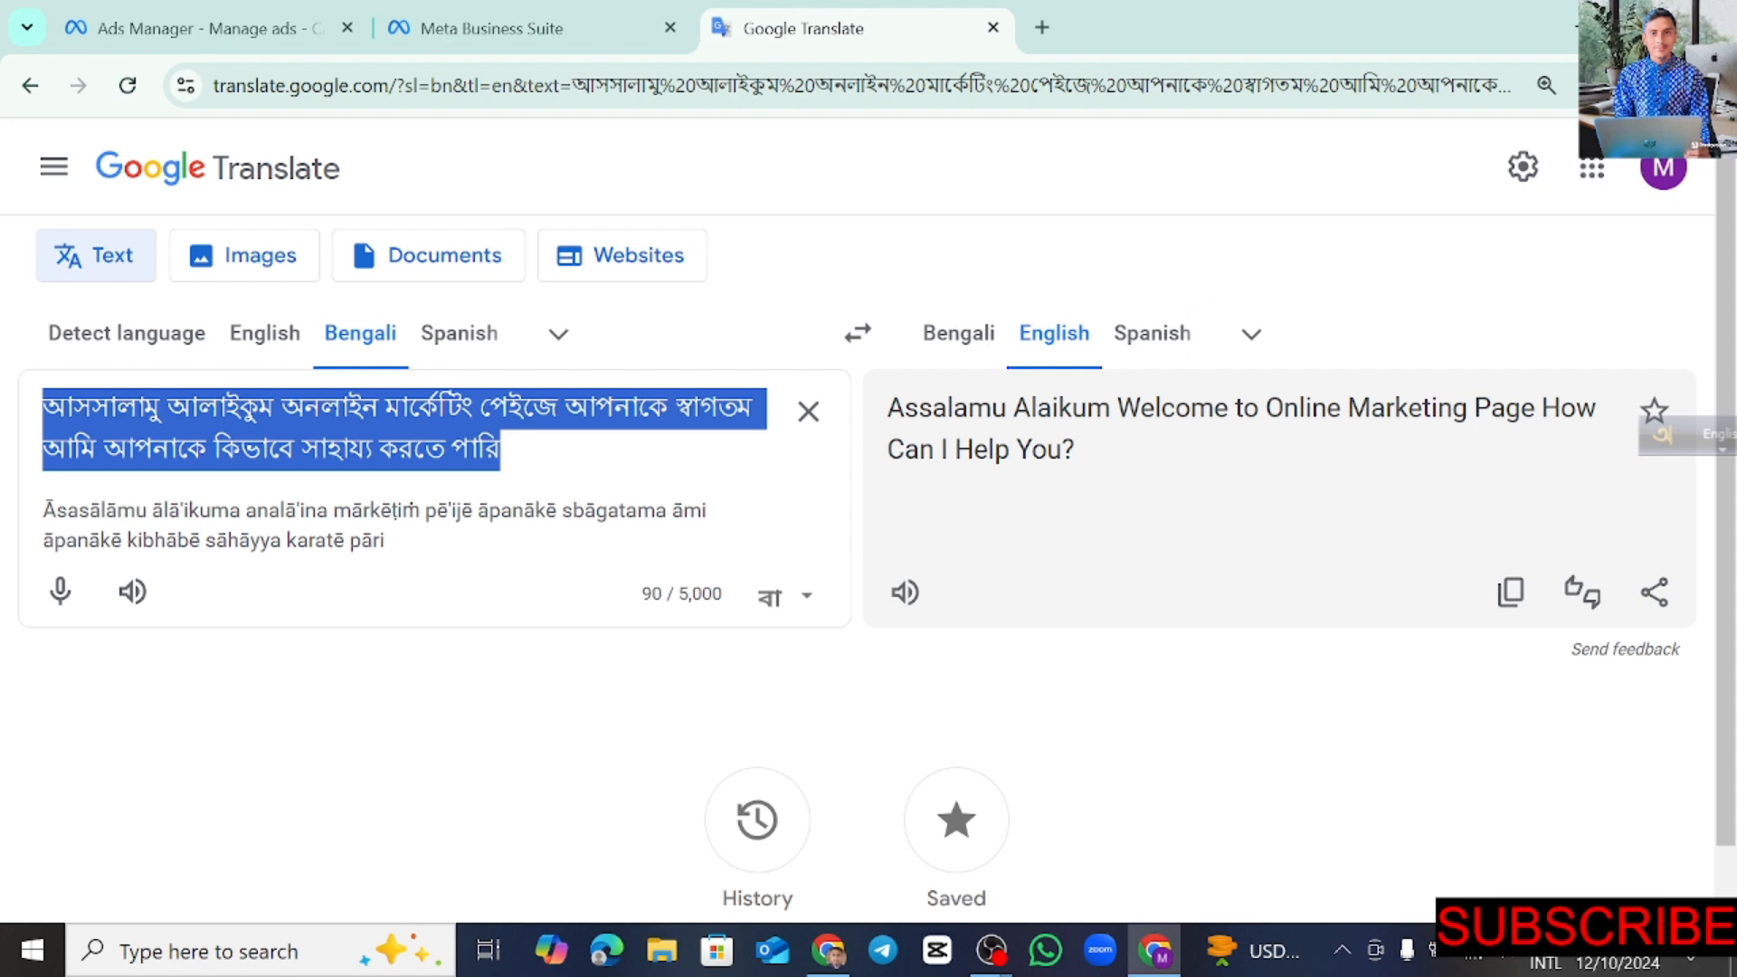
{"action": "left_click", "coordinate": [457, 27]}
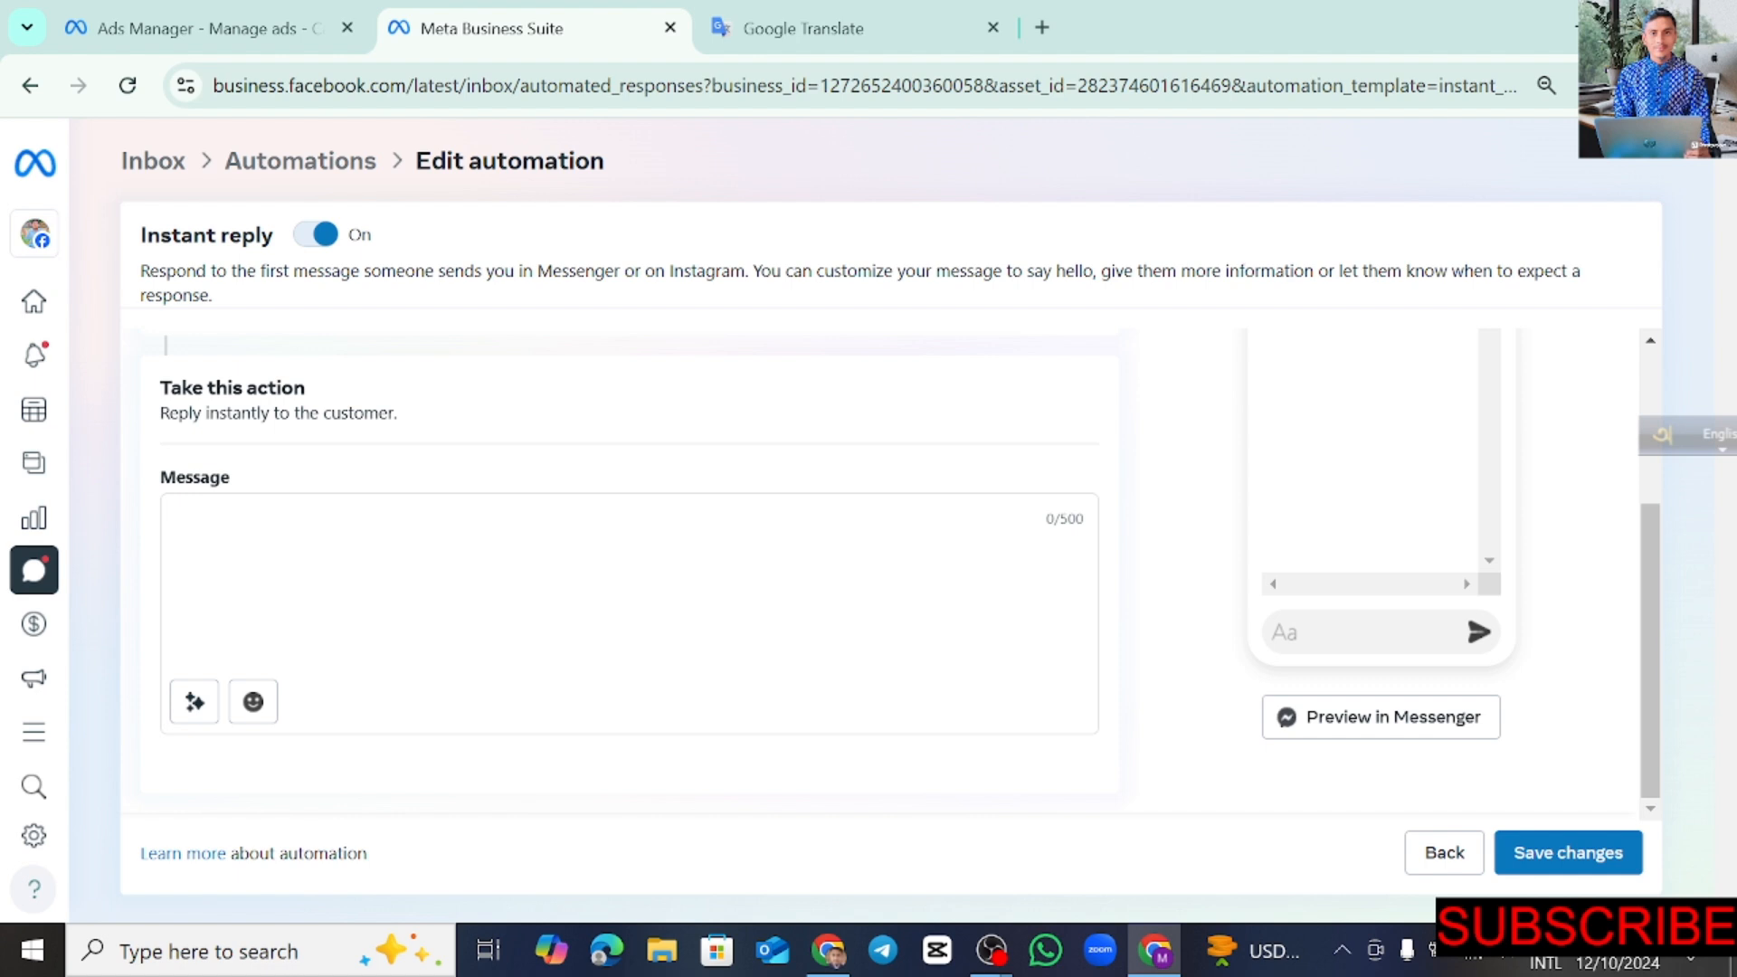
{"action": "key", "text": "ctrl+v"}
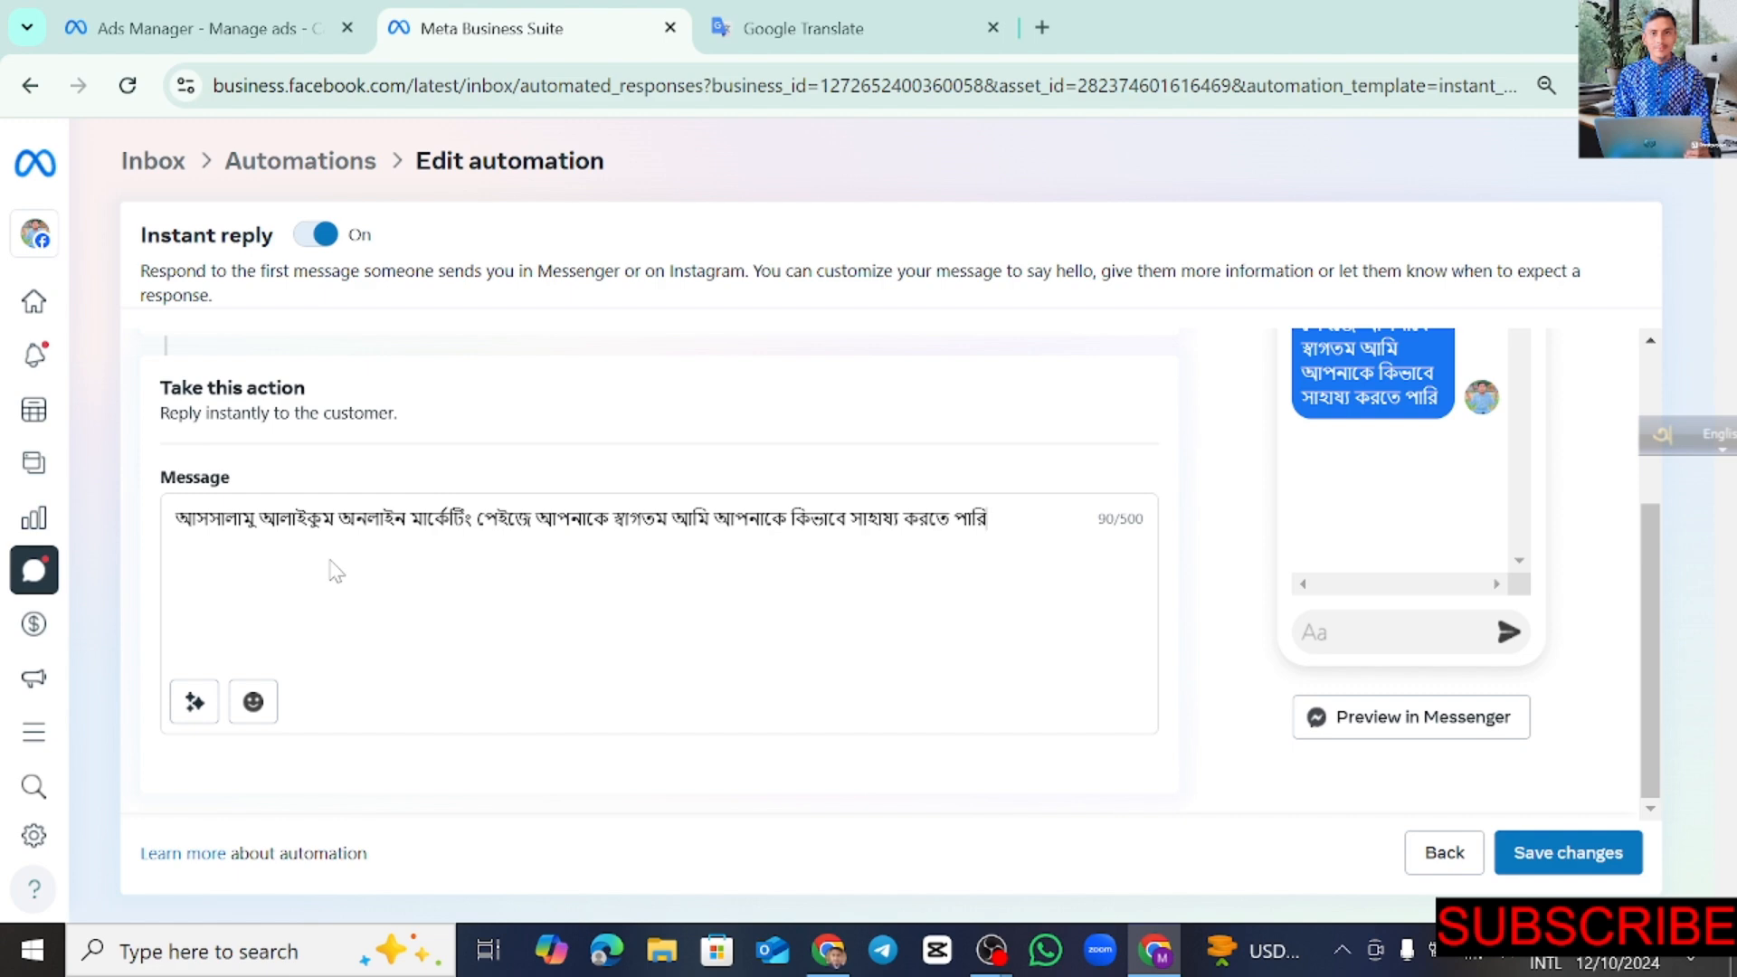
- Insert the "Full name of recipient" personalization after "আসসালামু আলাইকুম" in the Instant reply message
{"action": "scroll", "coordinate": [1328, 640], "scroll_direction": "up", "scroll_amount": 5}
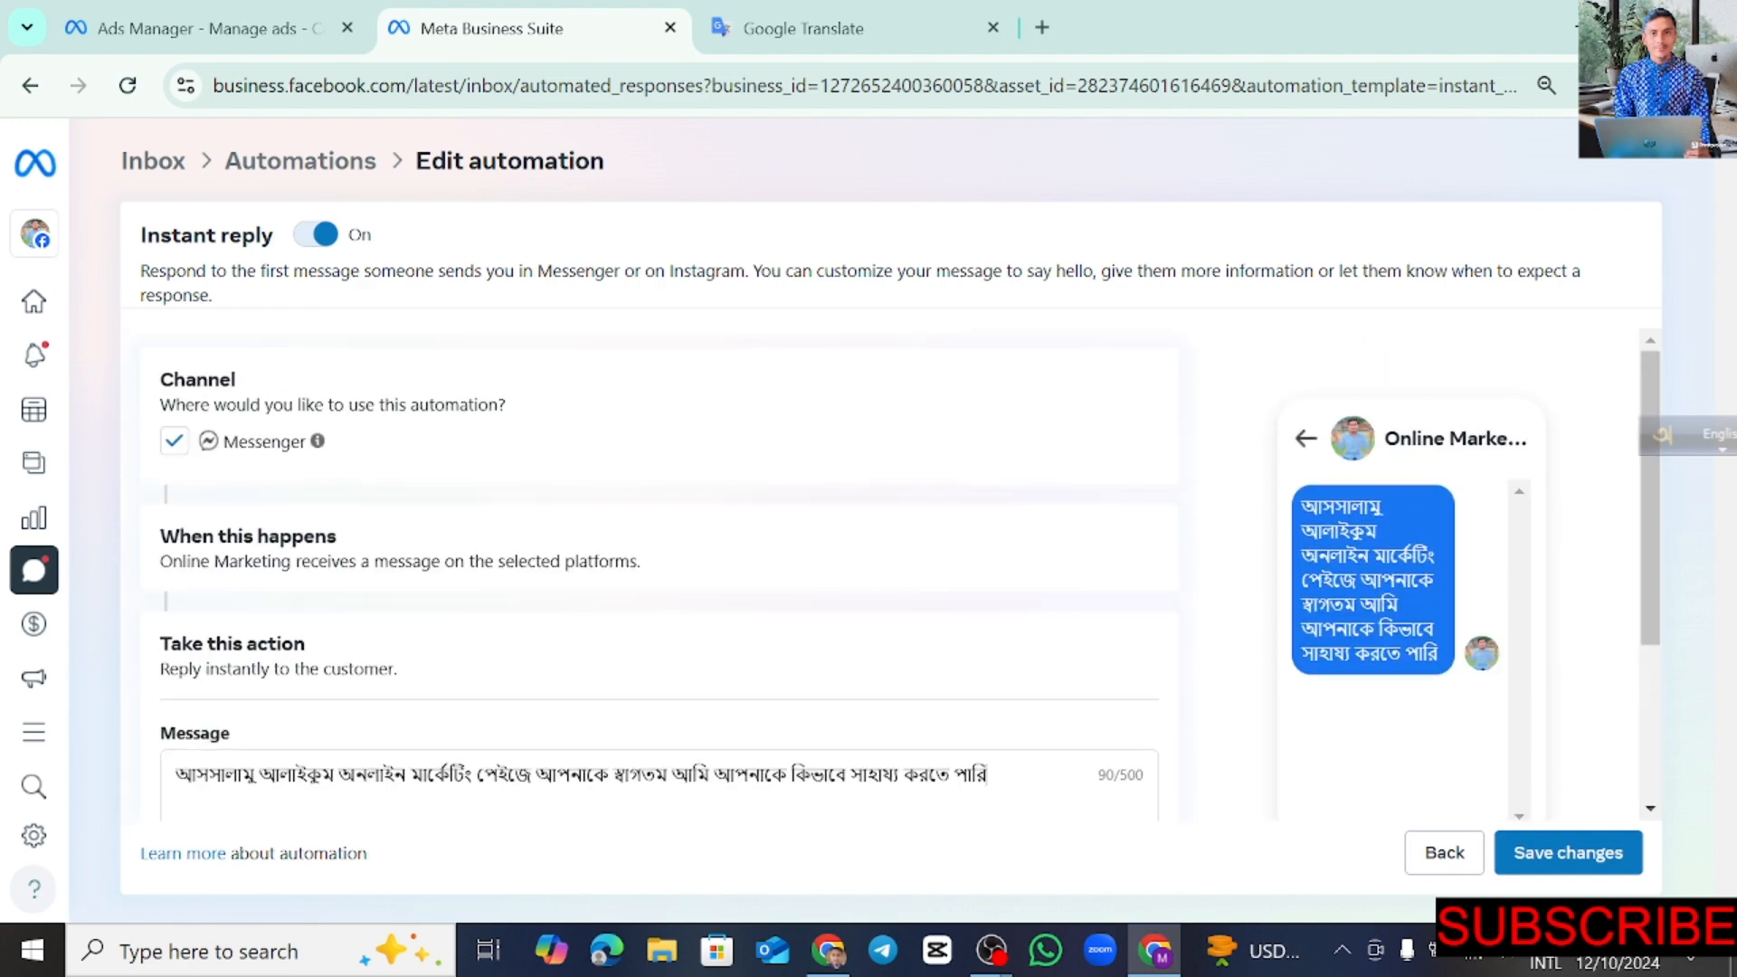
{"action": "scroll", "coordinate": [986, 724], "scroll_direction": "down", "scroll_amount": 3}
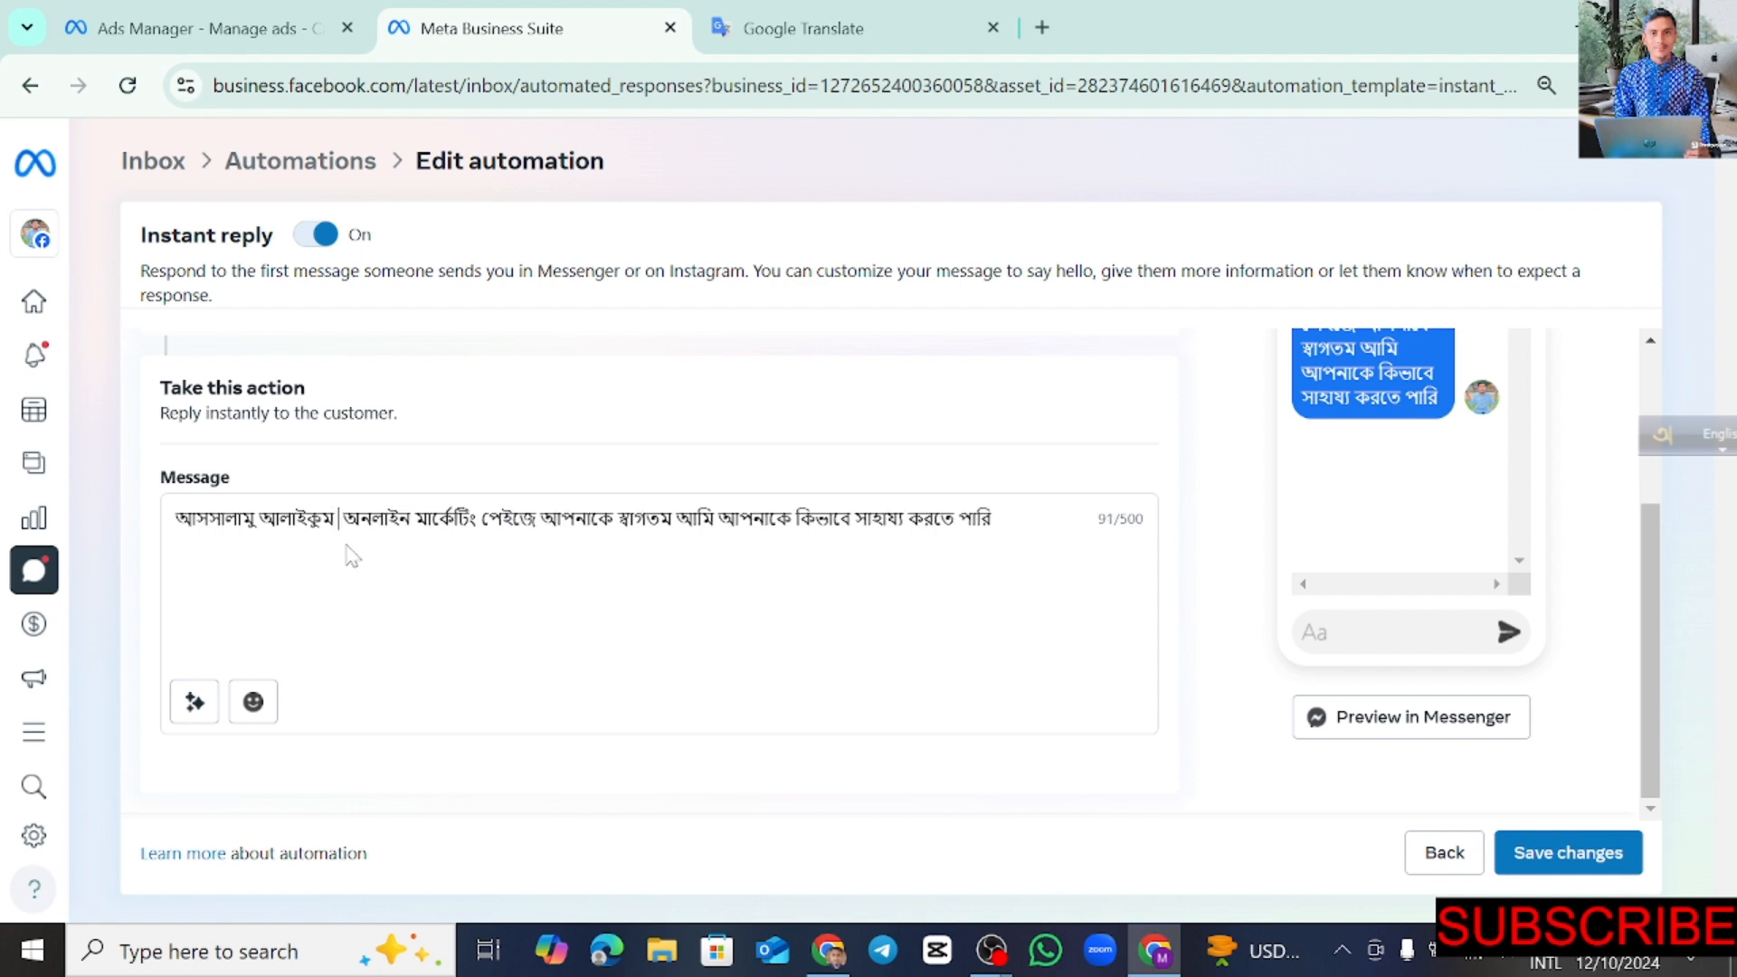
{"action": "left_click", "coordinate": [195, 702]}
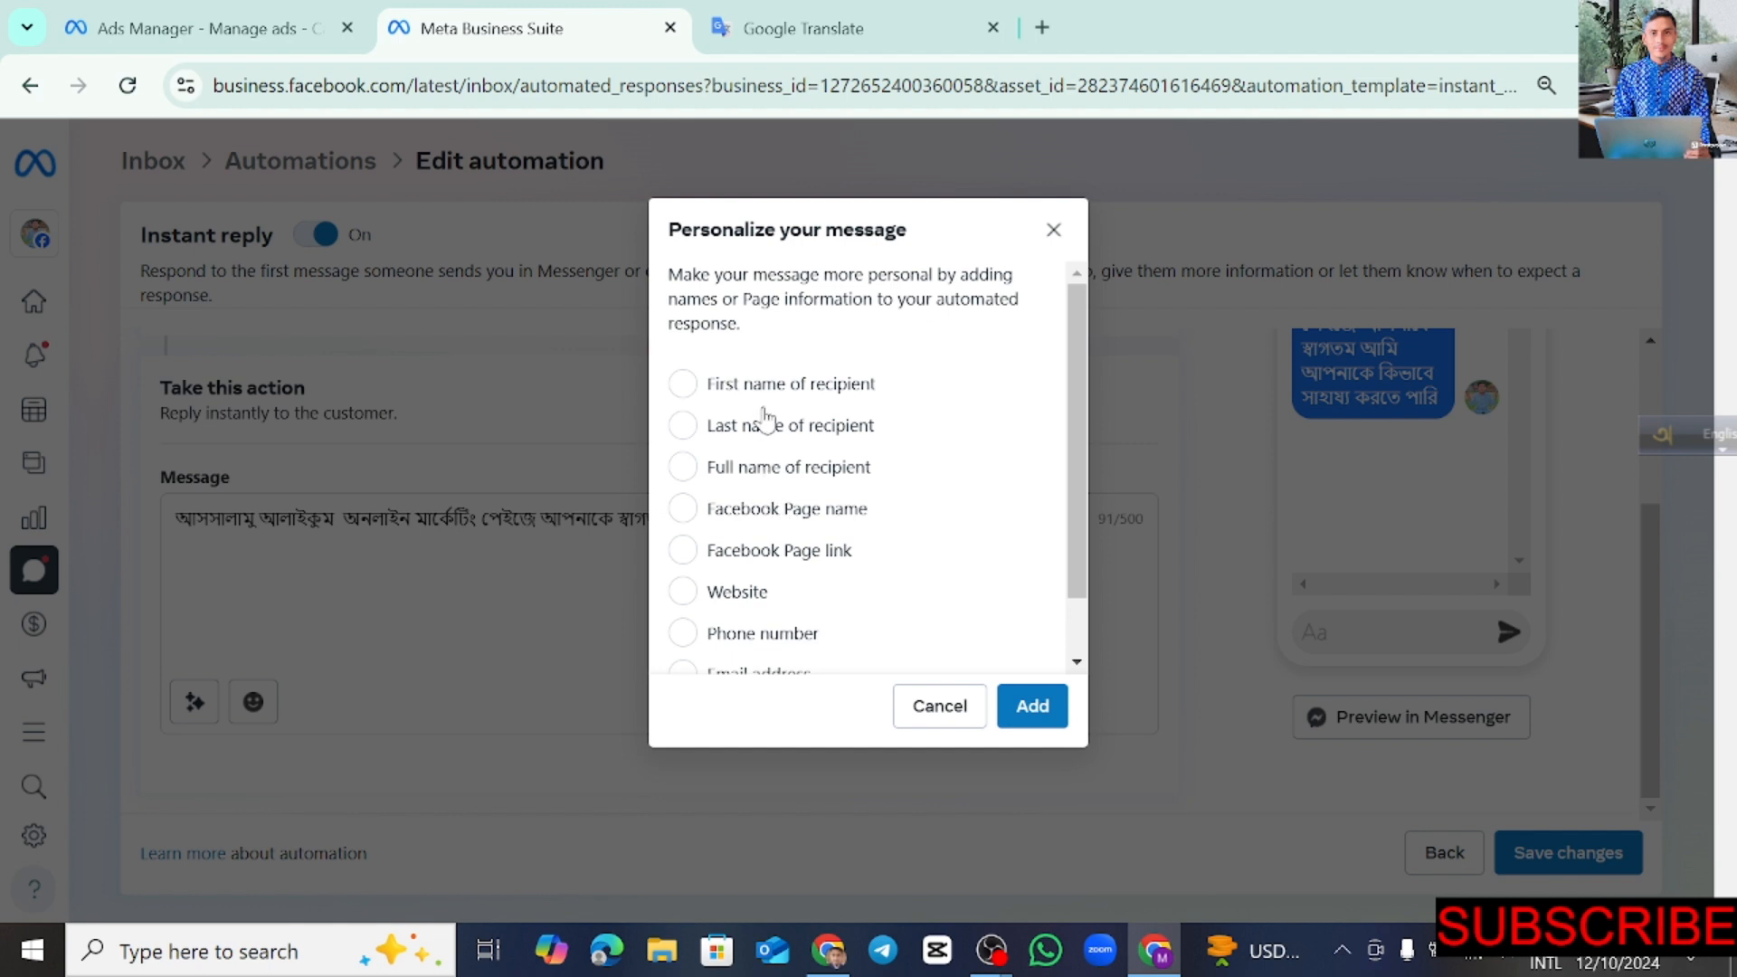
{"action": "scroll", "coordinate": [787, 546], "scroll_direction": "down", "scroll_amount": 1}
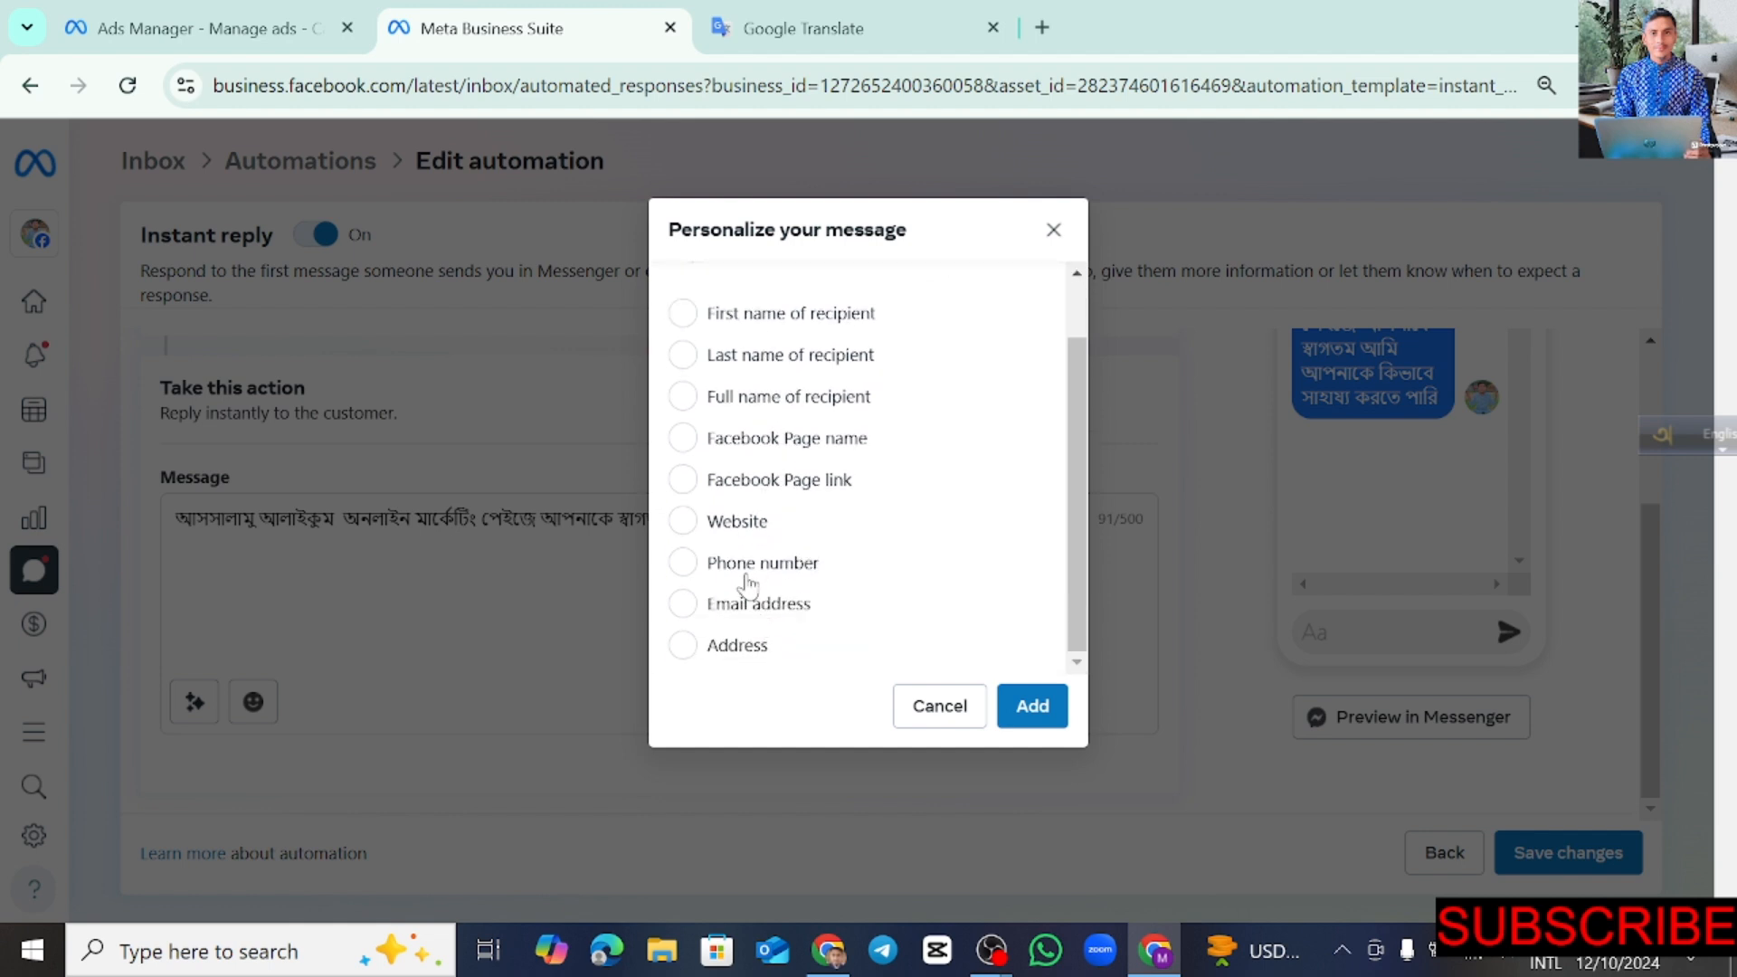
{"action": "scroll", "coordinate": [748, 586], "scroll_direction": "up", "scroll_amount": 1}
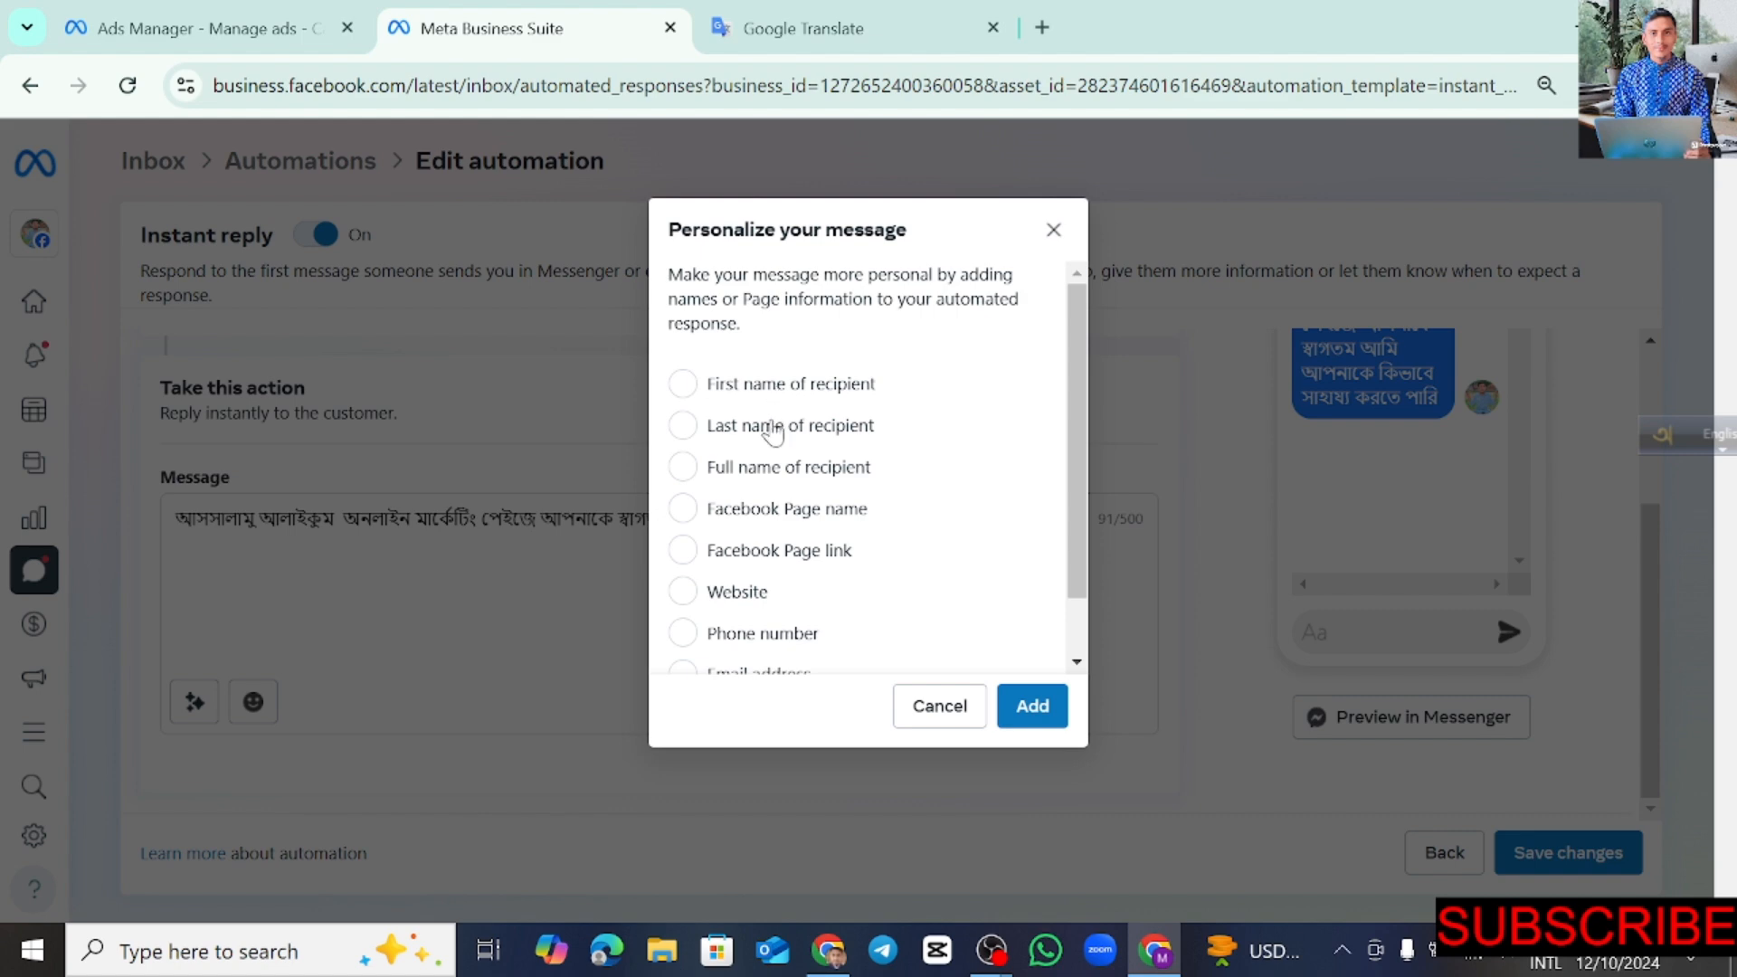
{"action": "left_click", "coordinate": [748, 474]}
{"action": "left_click", "coordinate": [1036, 707]}
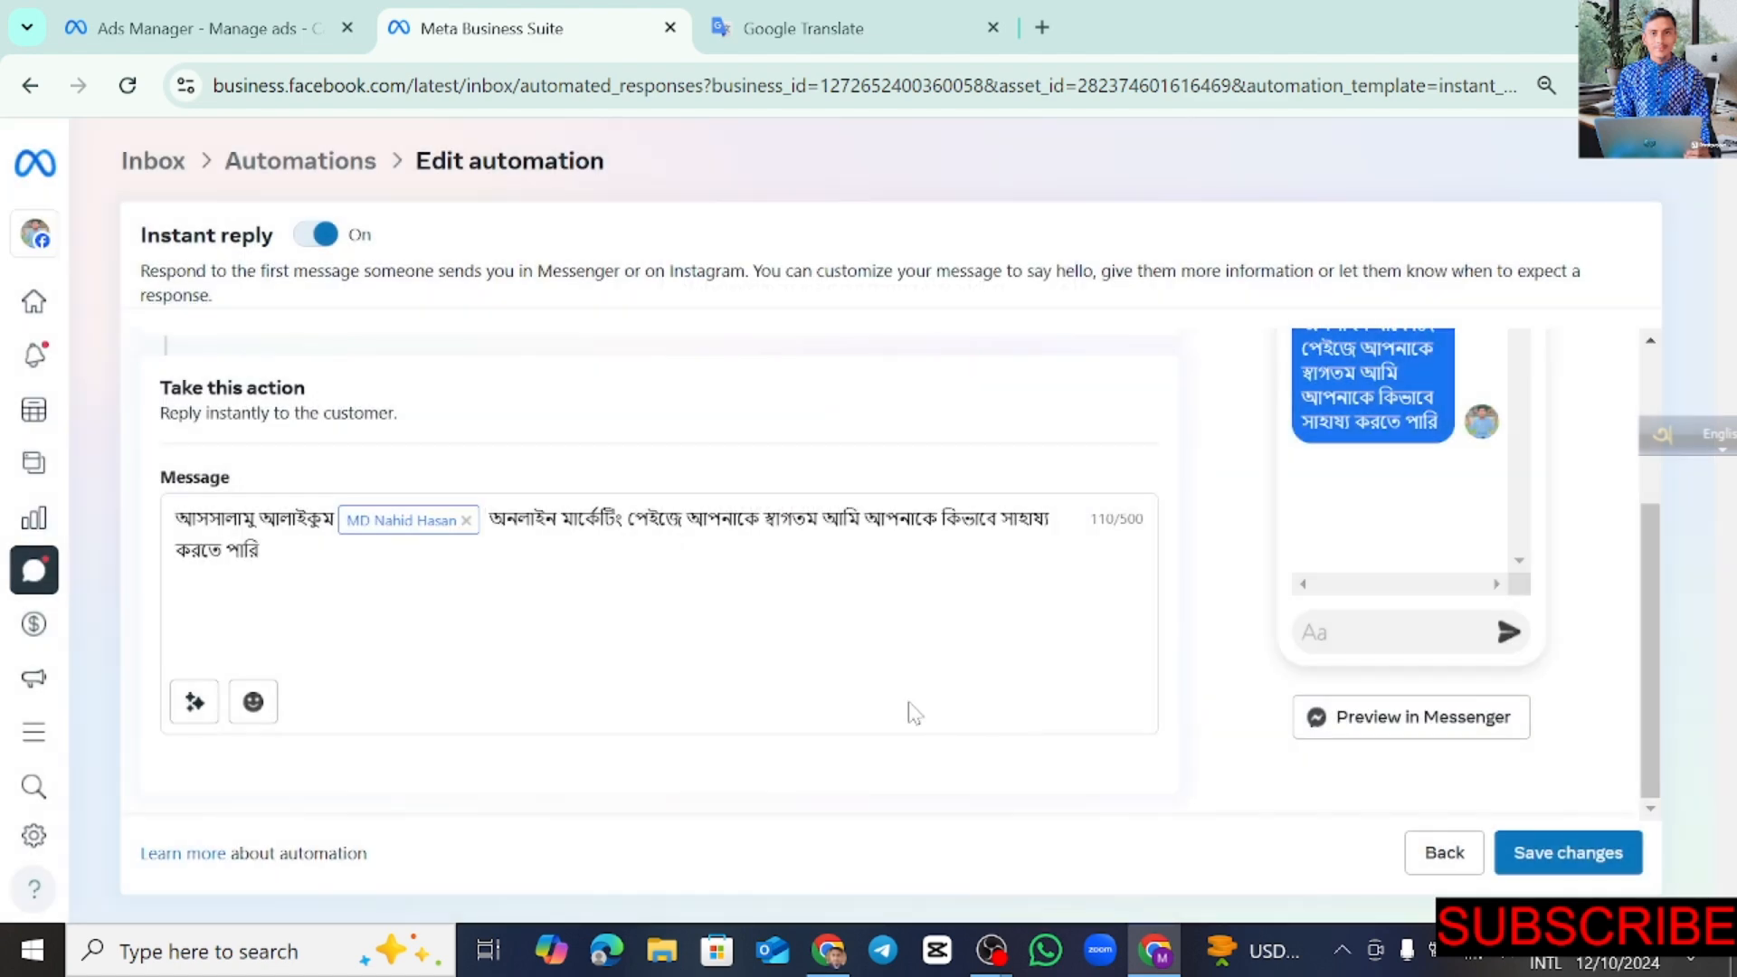
- Review the personalized Instant reply in the message preview and save the changes
{"action": "scroll", "coordinate": [1262, 636], "scroll_direction": "up", "scroll_amount": 1}
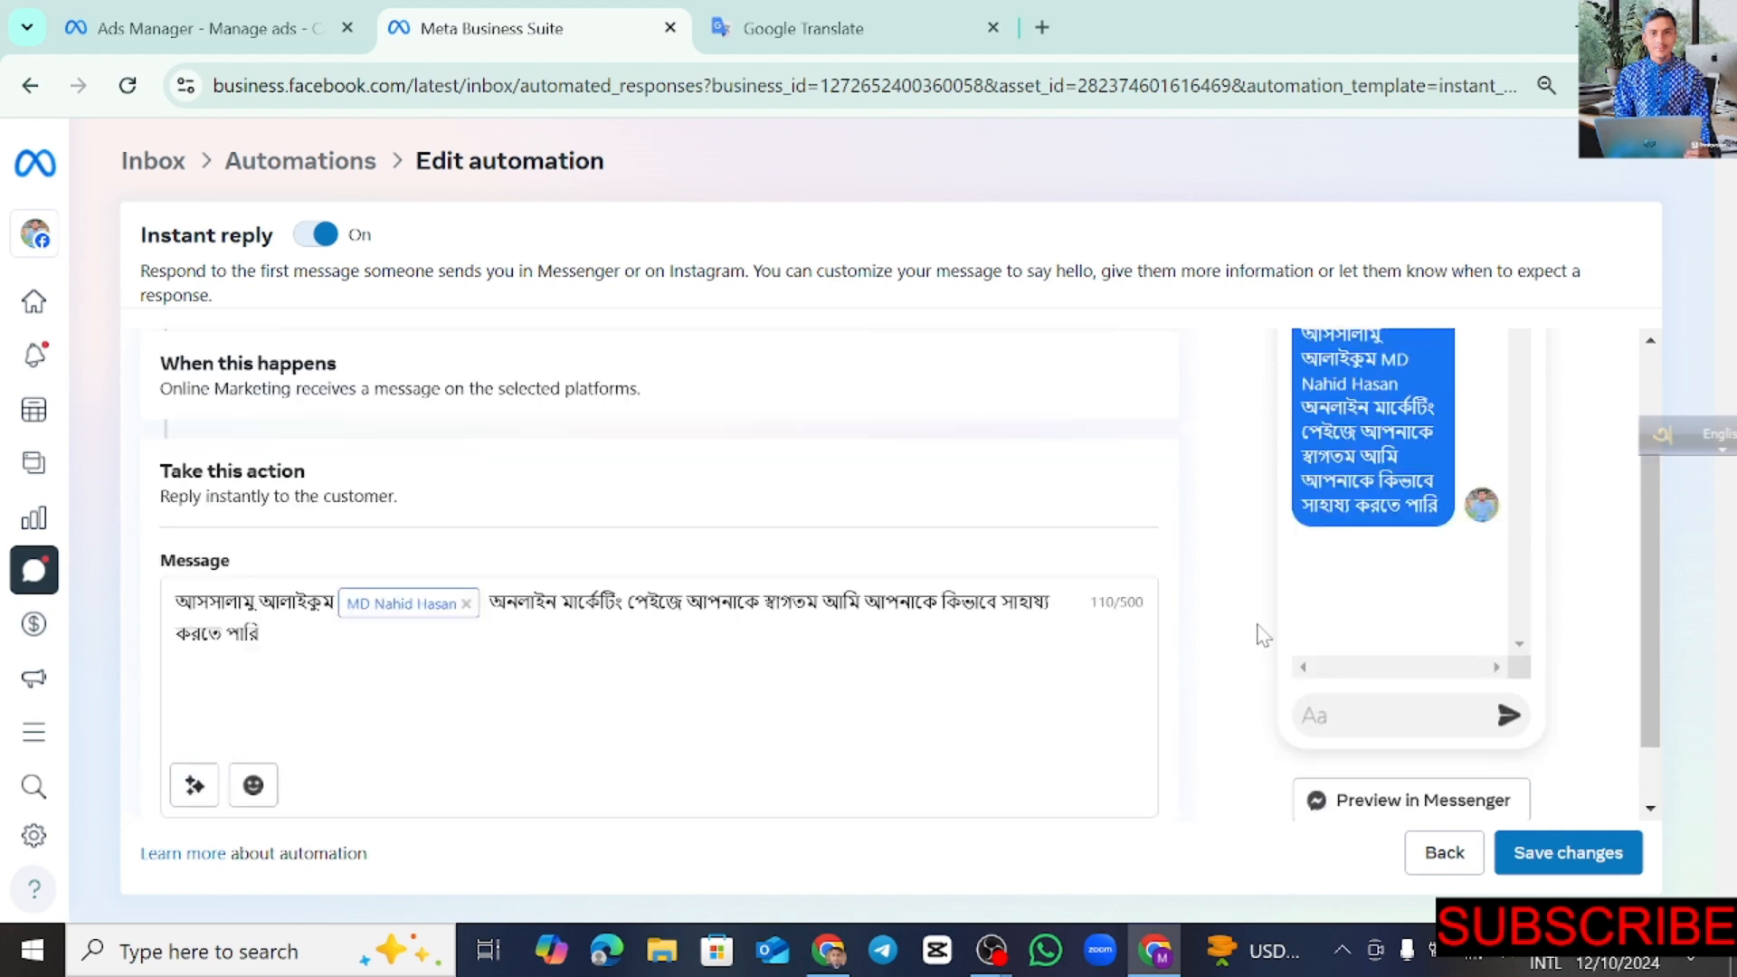
{"action": "scroll", "coordinate": [1262, 636], "scroll_direction": "up", "scroll_amount": 2}
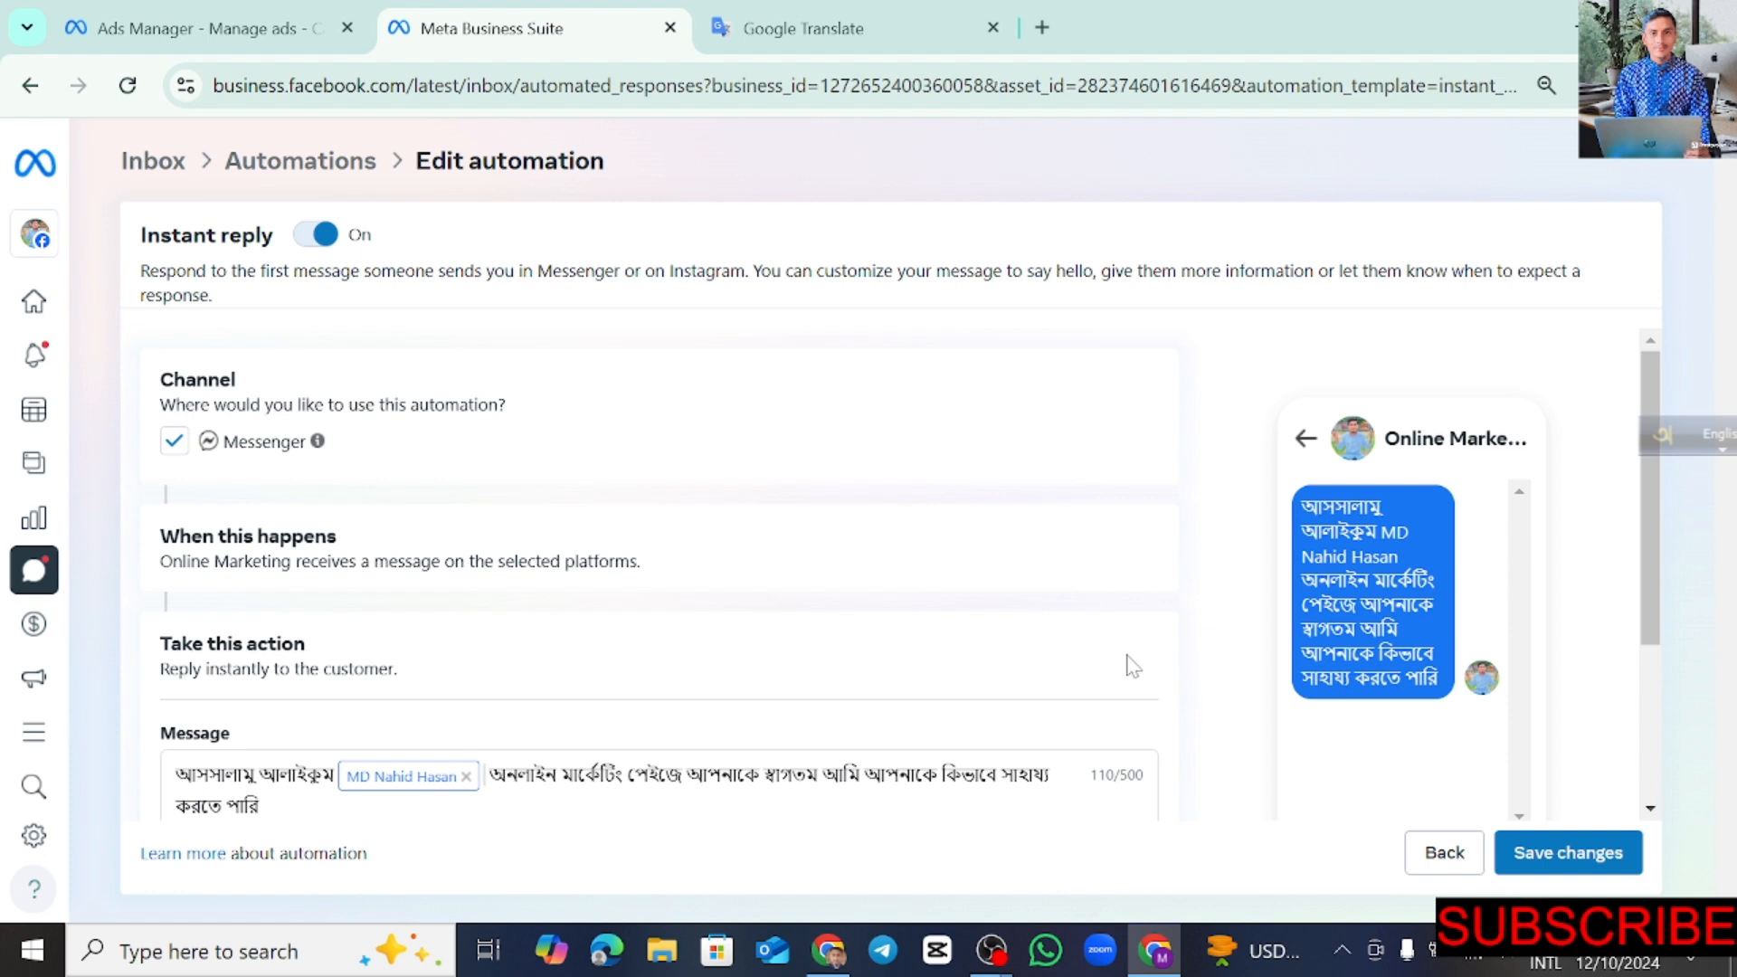
{"action": "scroll", "coordinate": [869, 570], "scroll_direction": "down", "scroll_amount": 3}
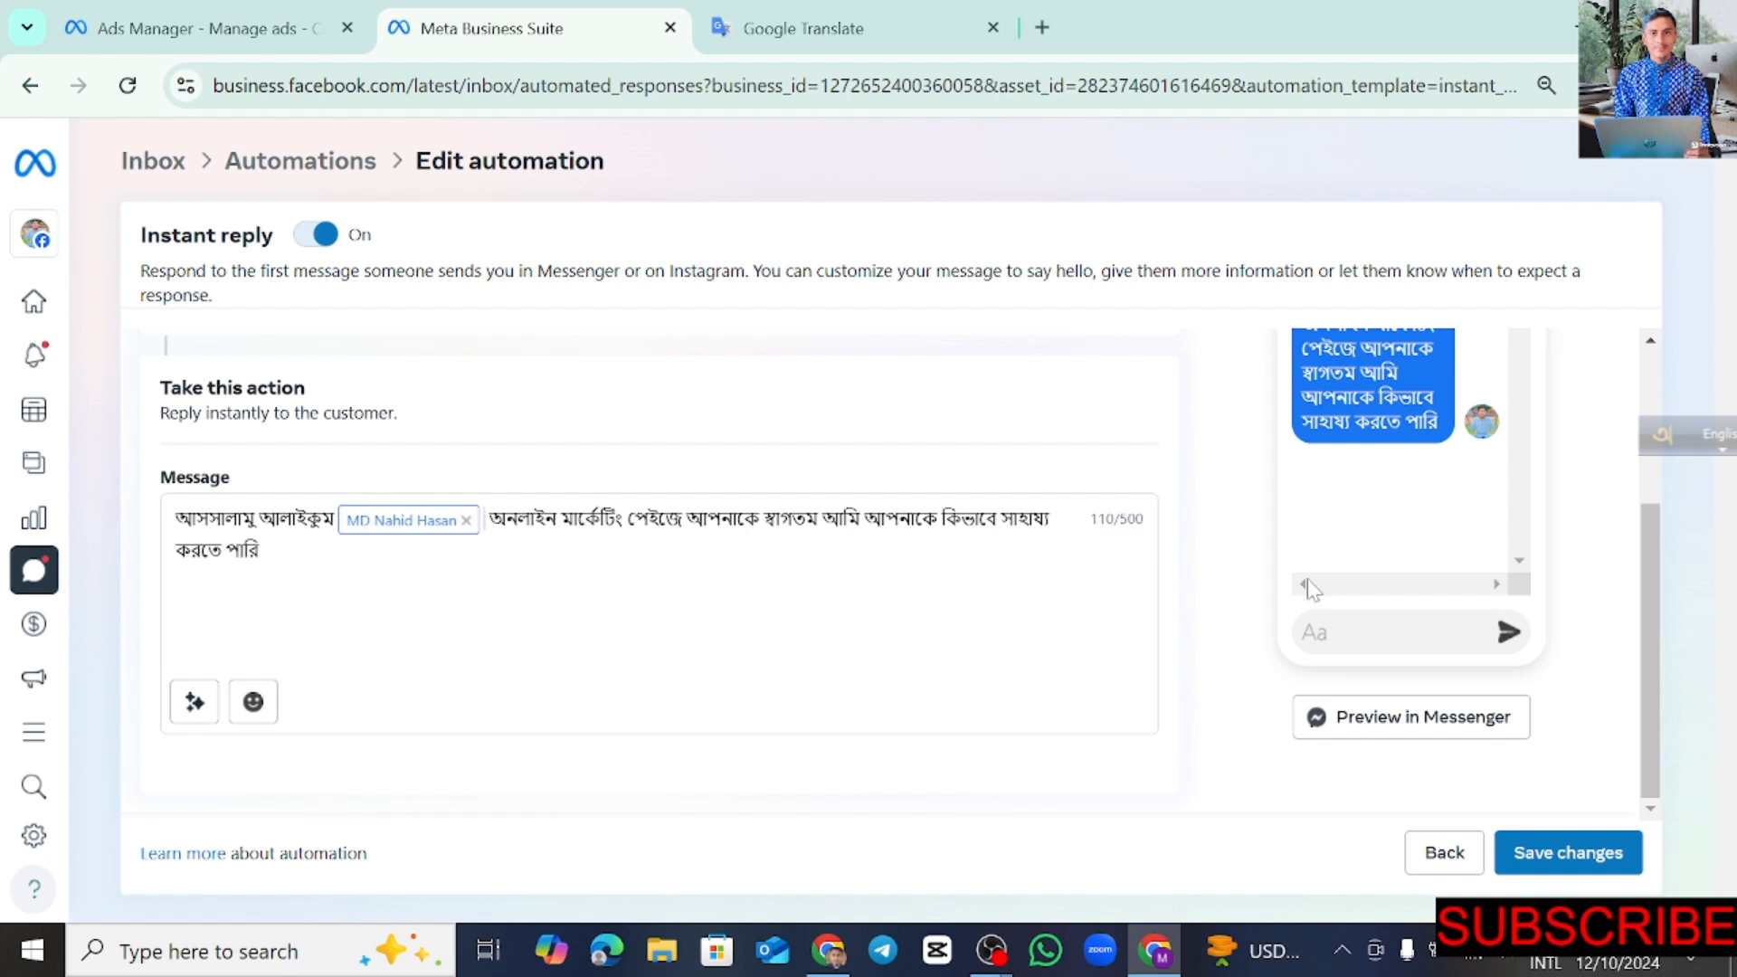
{"action": "left_click", "coordinate": [1570, 860]}
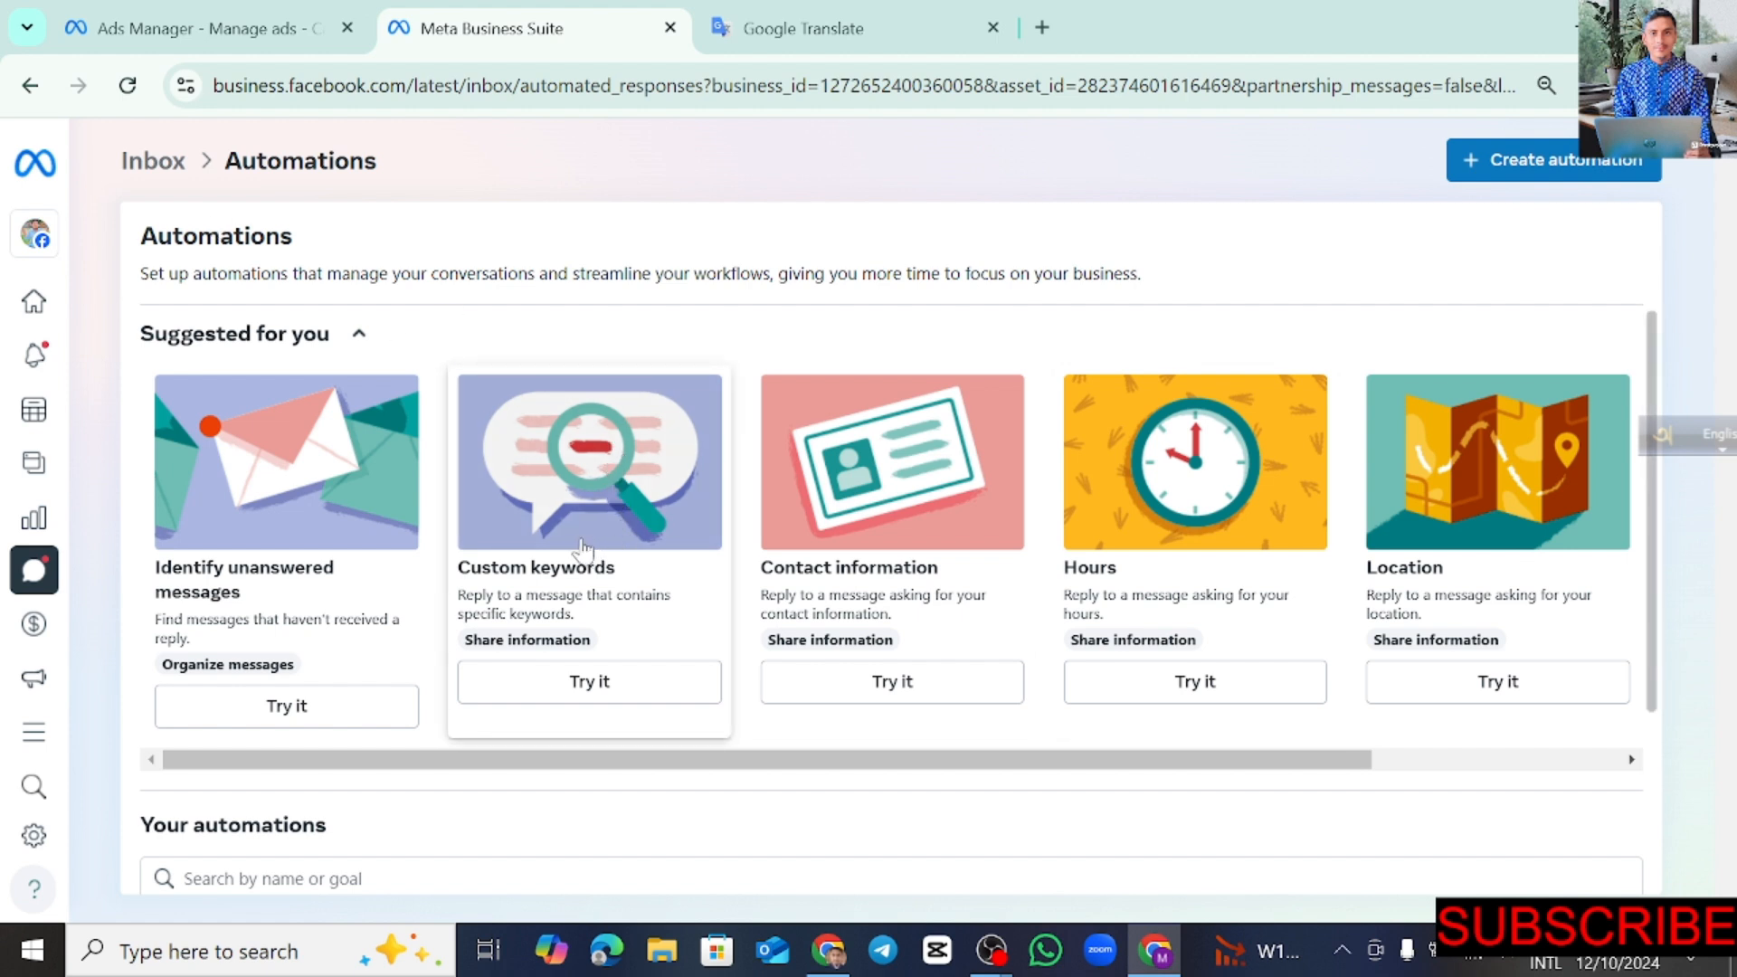
{"action": "left_click", "coordinate": [26, 85]}
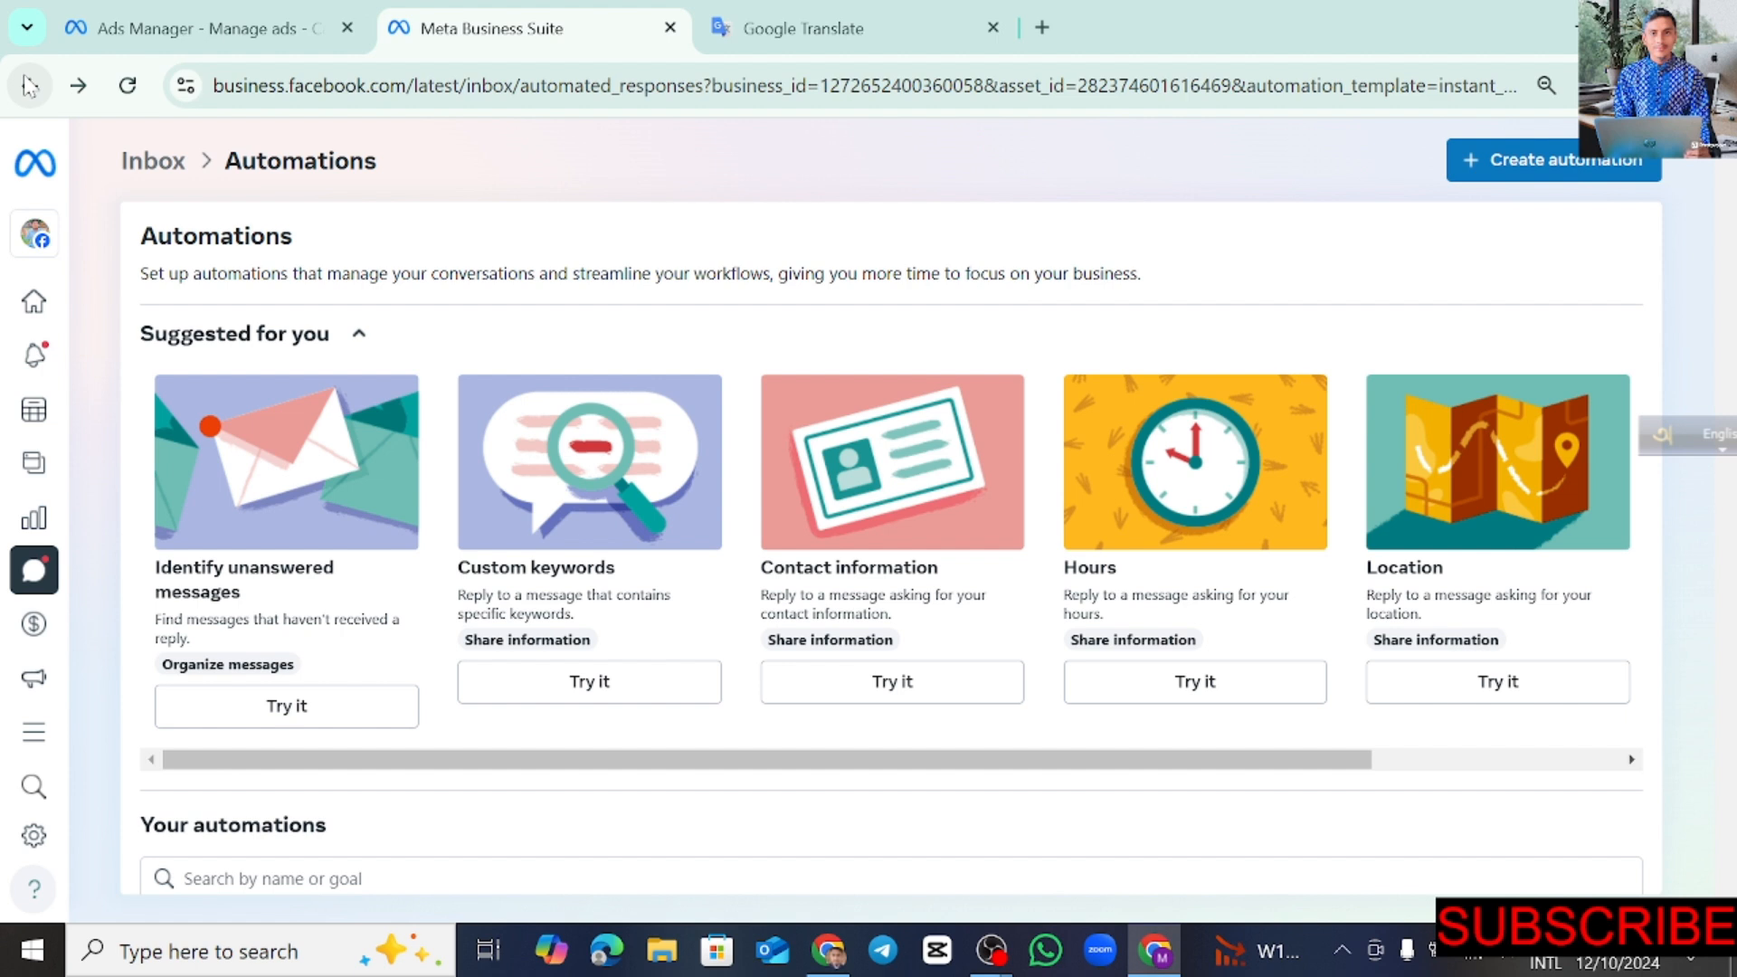
{"action": "left_click", "coordinate": [30, 87]}
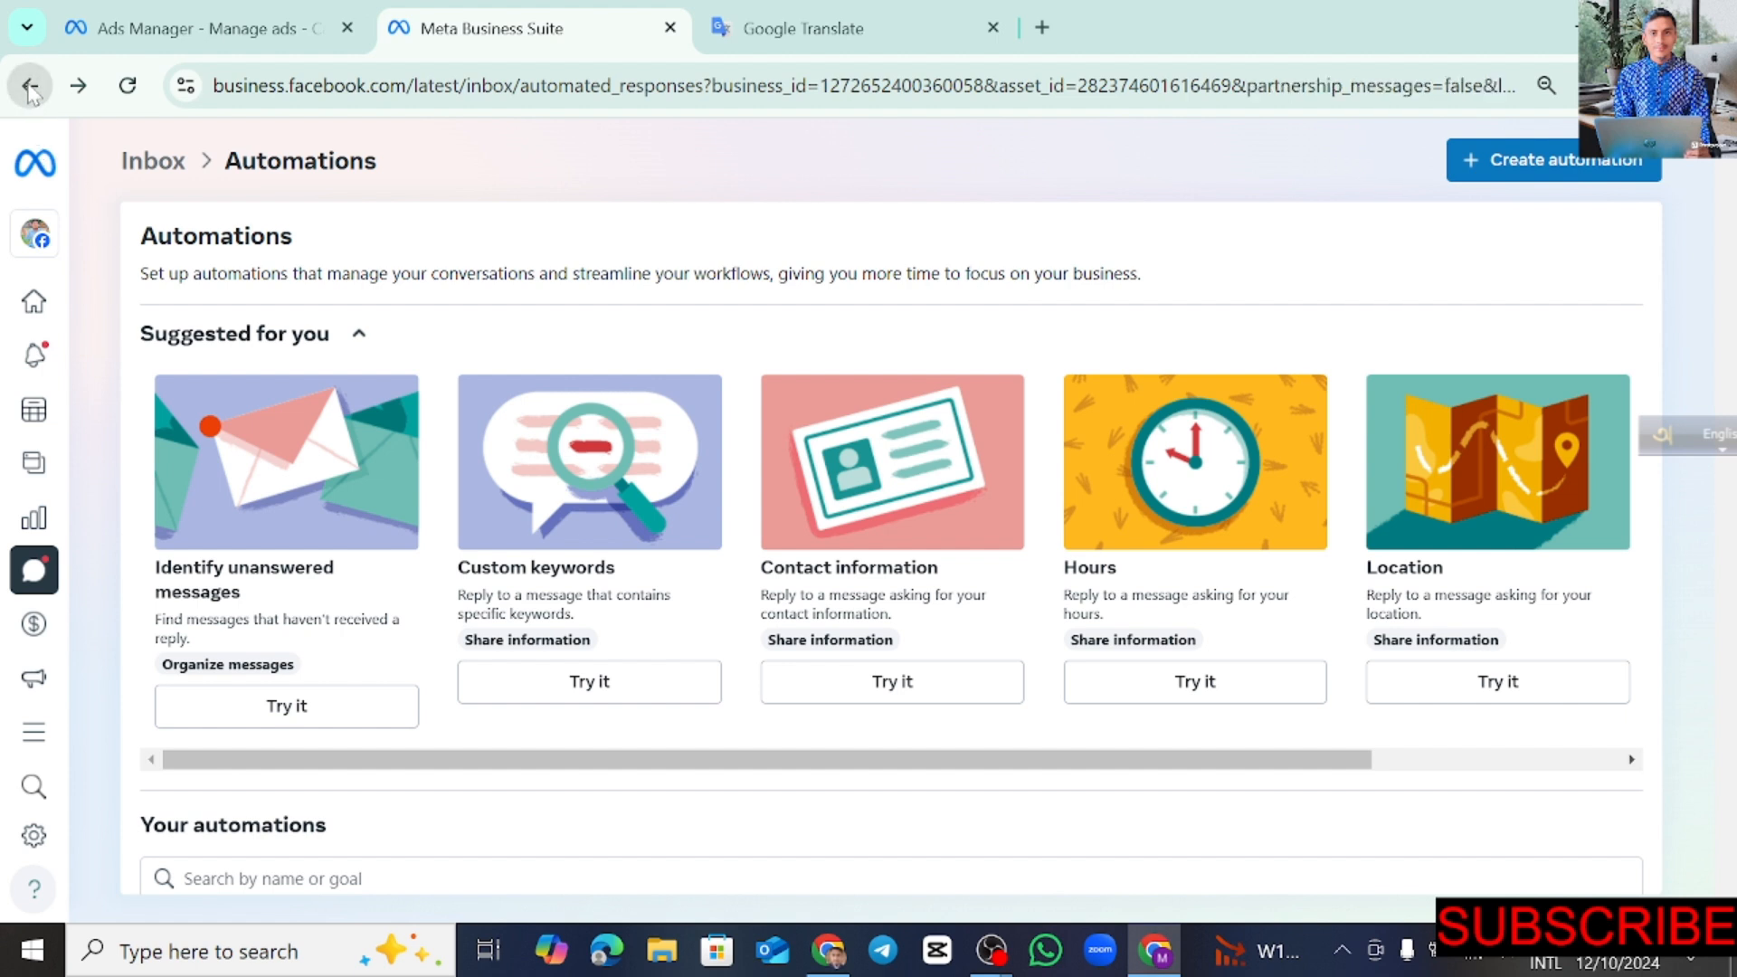
{"action": "left_click", "coordinate": [30, 88]}
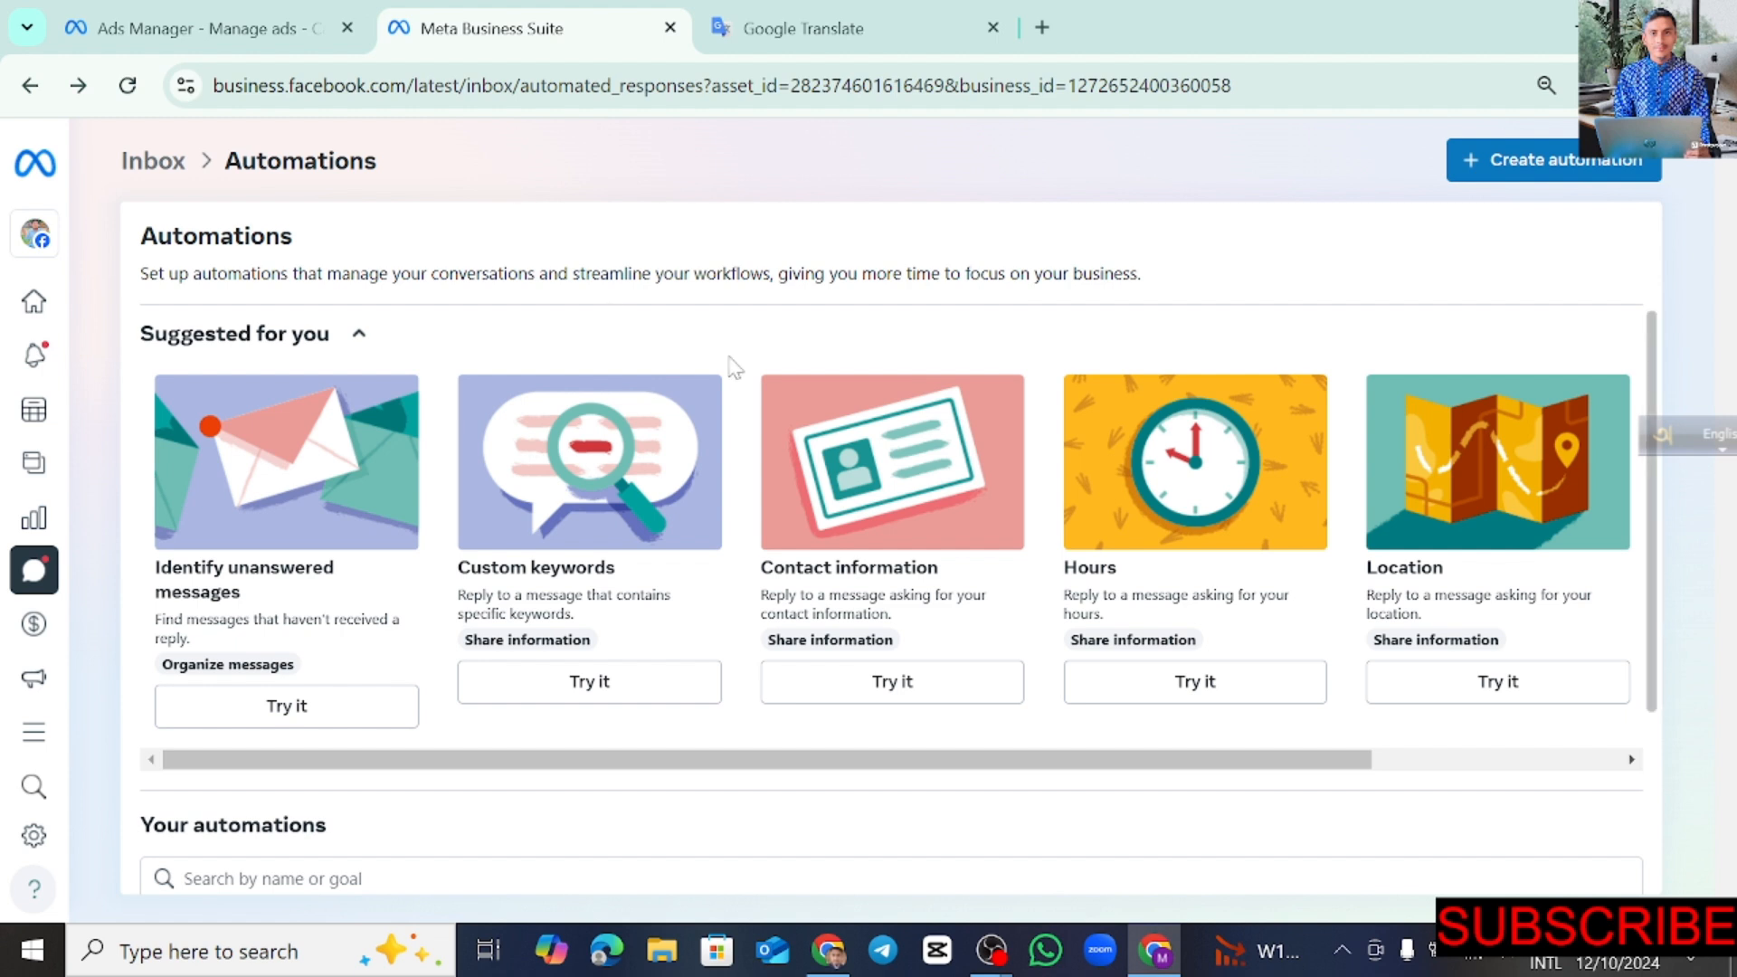
- Start another automation from the Away message template and open it for editing
{"action": "left_click", "coordinate": [1552, 161]}
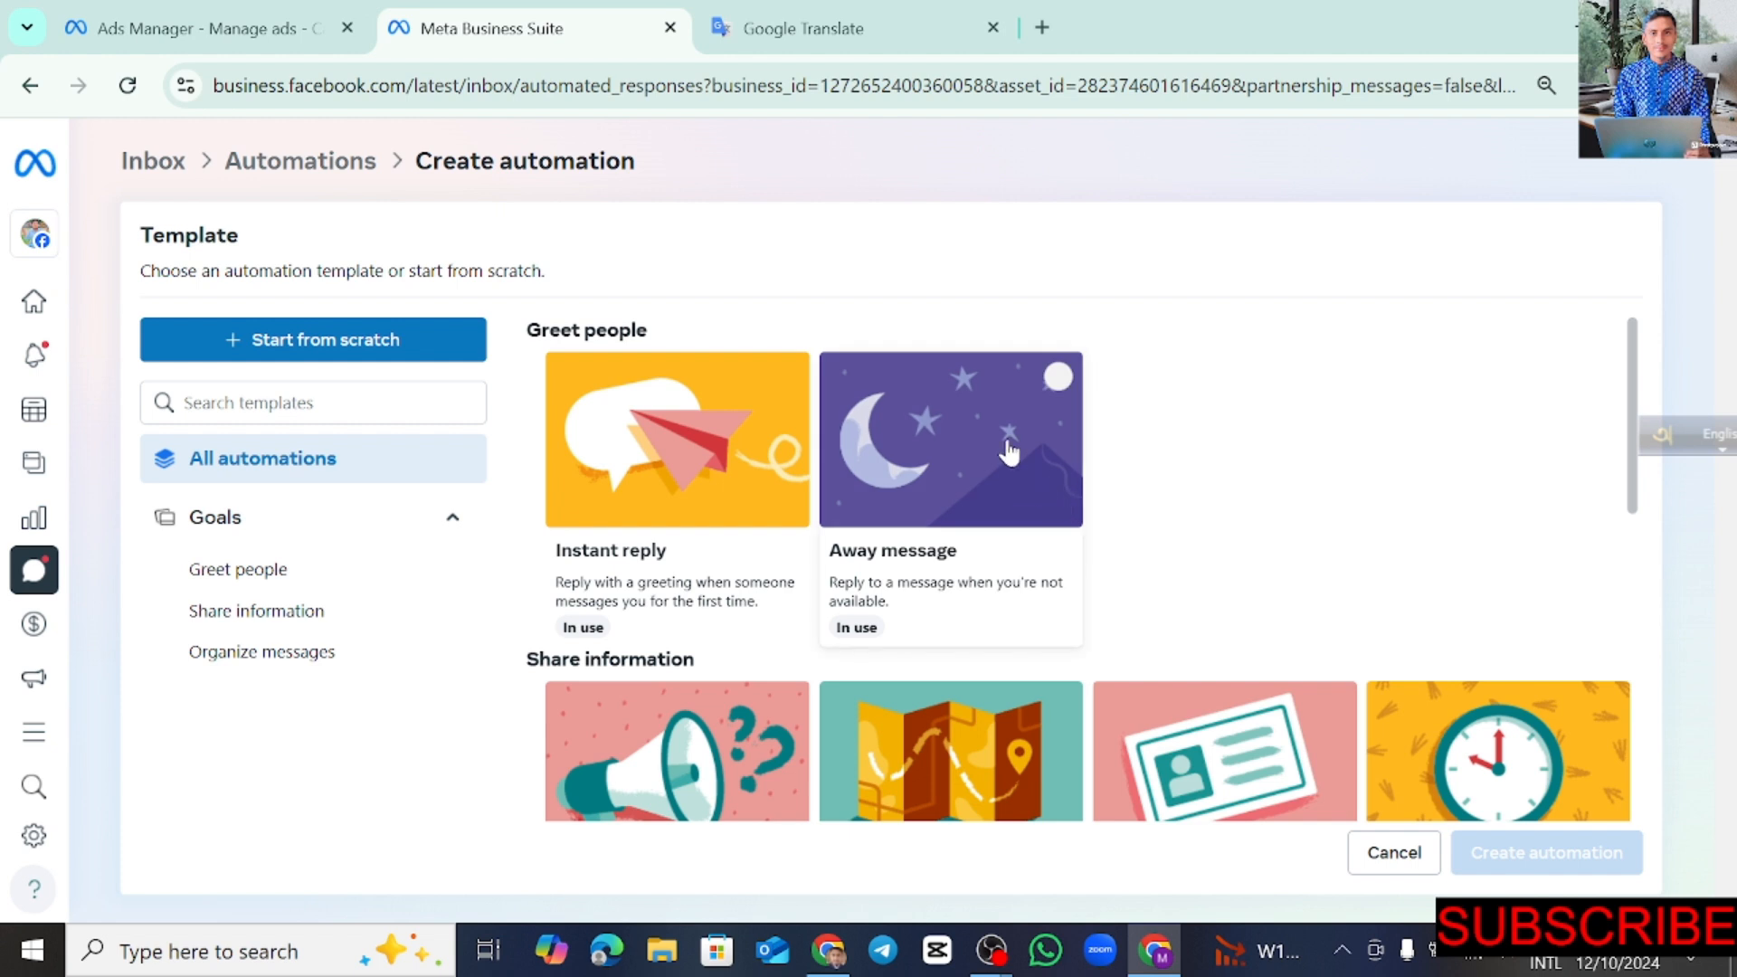
{"action": "left_click", "coordinate": [1040, 436]}
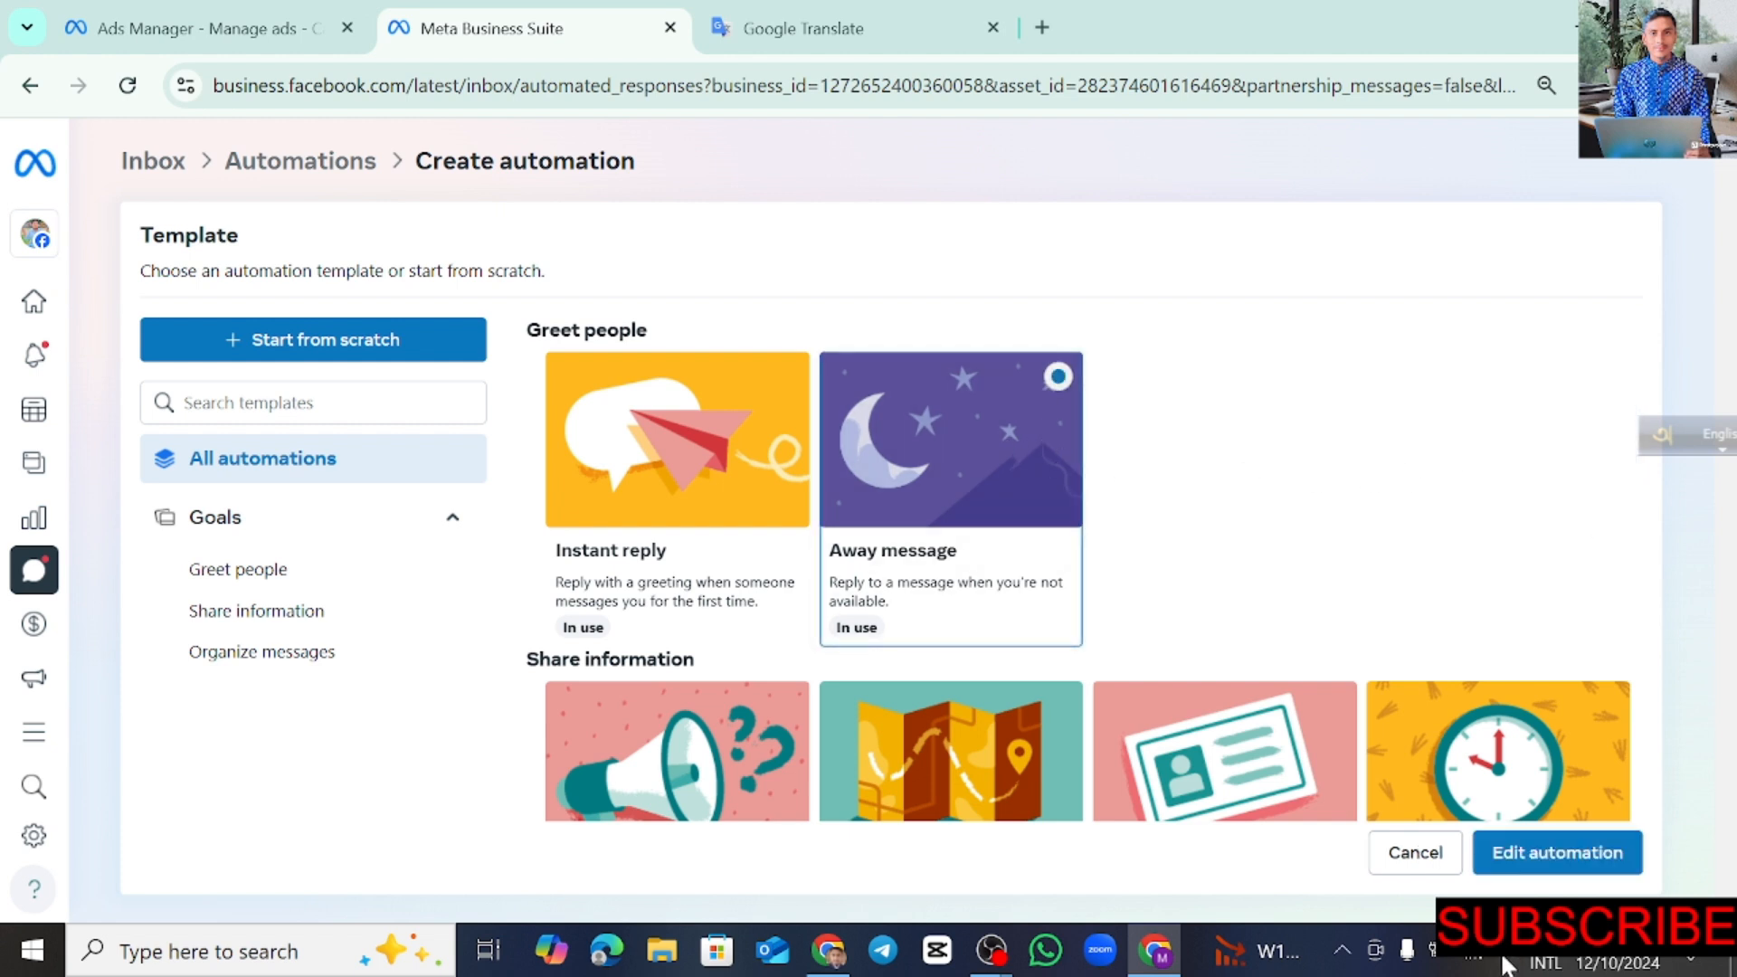
{"action": "left_click", "coordinate": [1558, 864]}
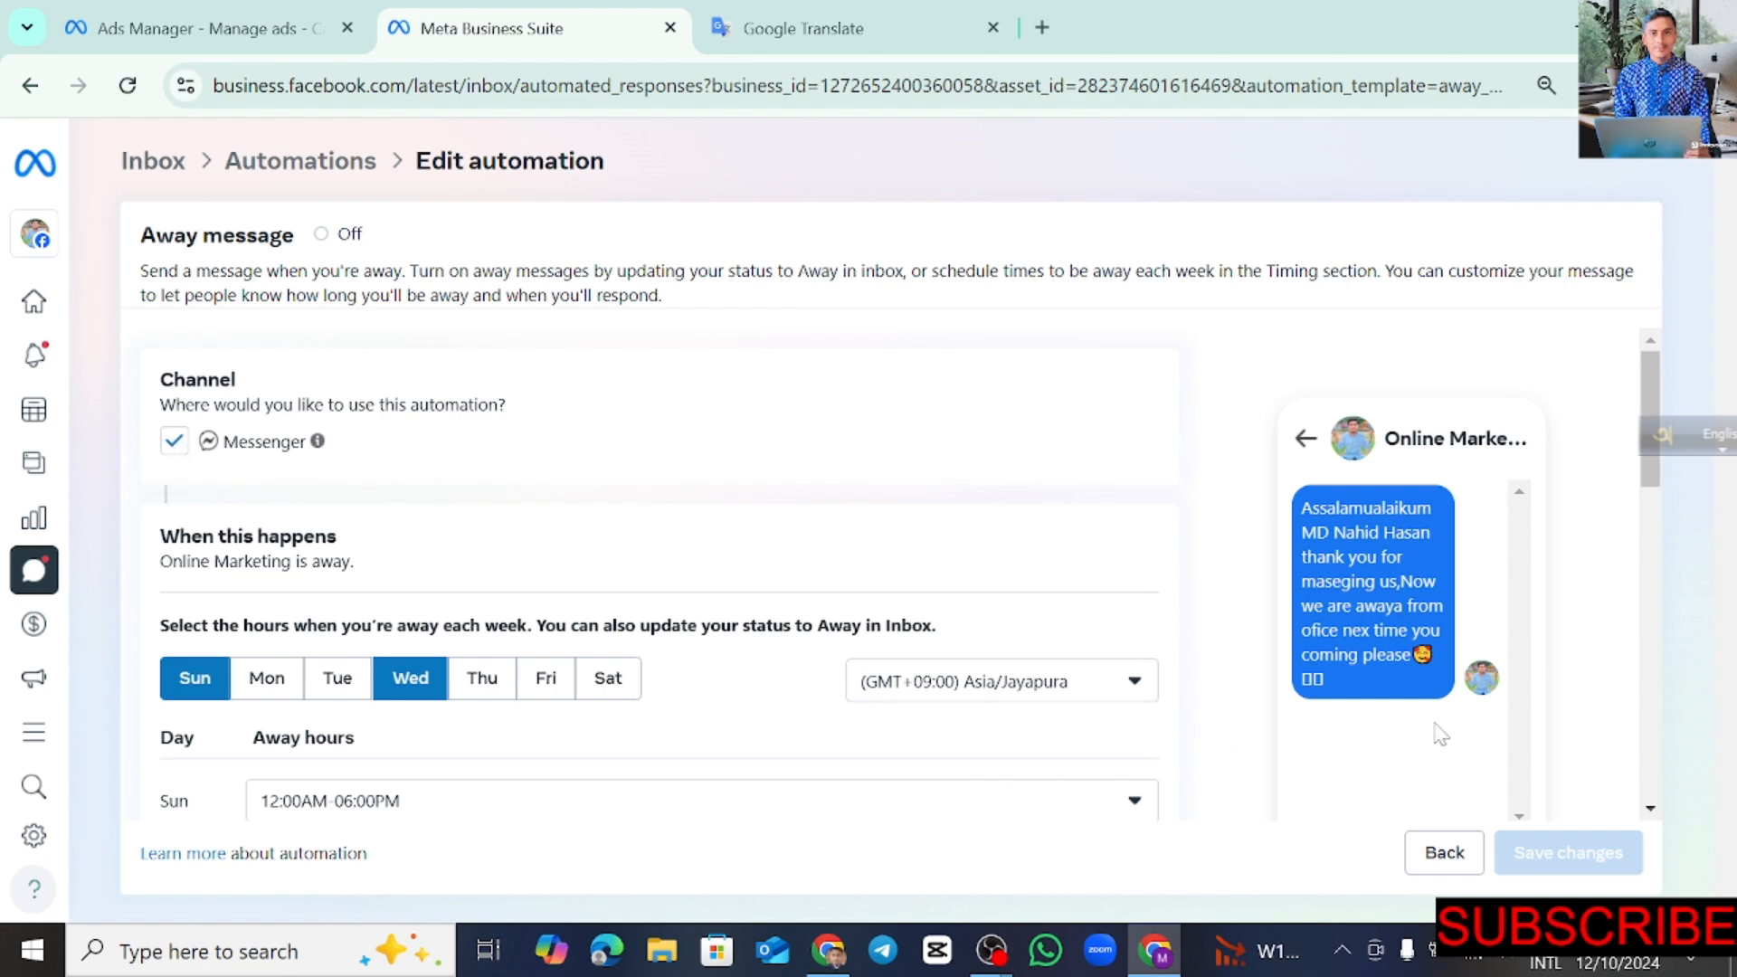
- Examine the Away message's weekly schedule, including the selected days, away hours and daily availability bars
{"action": "scroll", "coordinate": [714, 714], "scroll_direction": "down", "scroll_amount": 6}
{"action": "scroll", "coordinate": [661, 692], "scroll_direction": "up", "scroll_amount": 3}
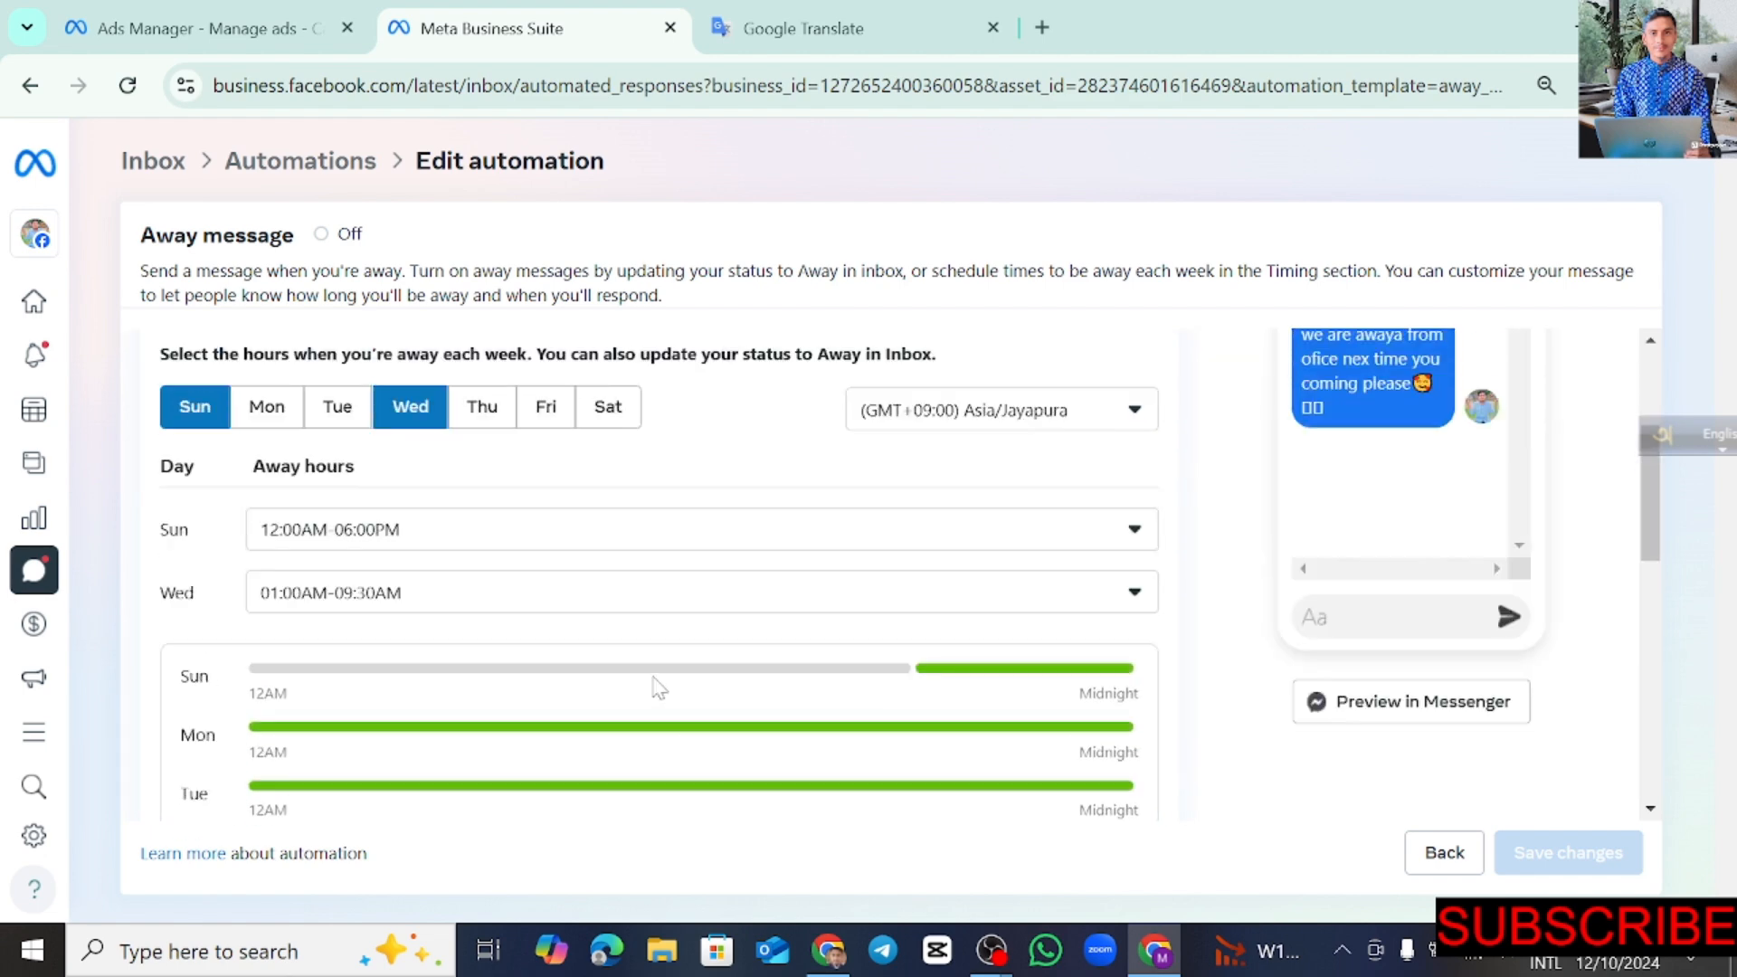
{"action": "scroll", "coordinate": [1213, 516], "scroll_direction": "up", "scroll_amount": 2}
{"action": "scroll", "coordinate": [1182, 570], "scroll_direction": "down", "scroll_amount": 3}
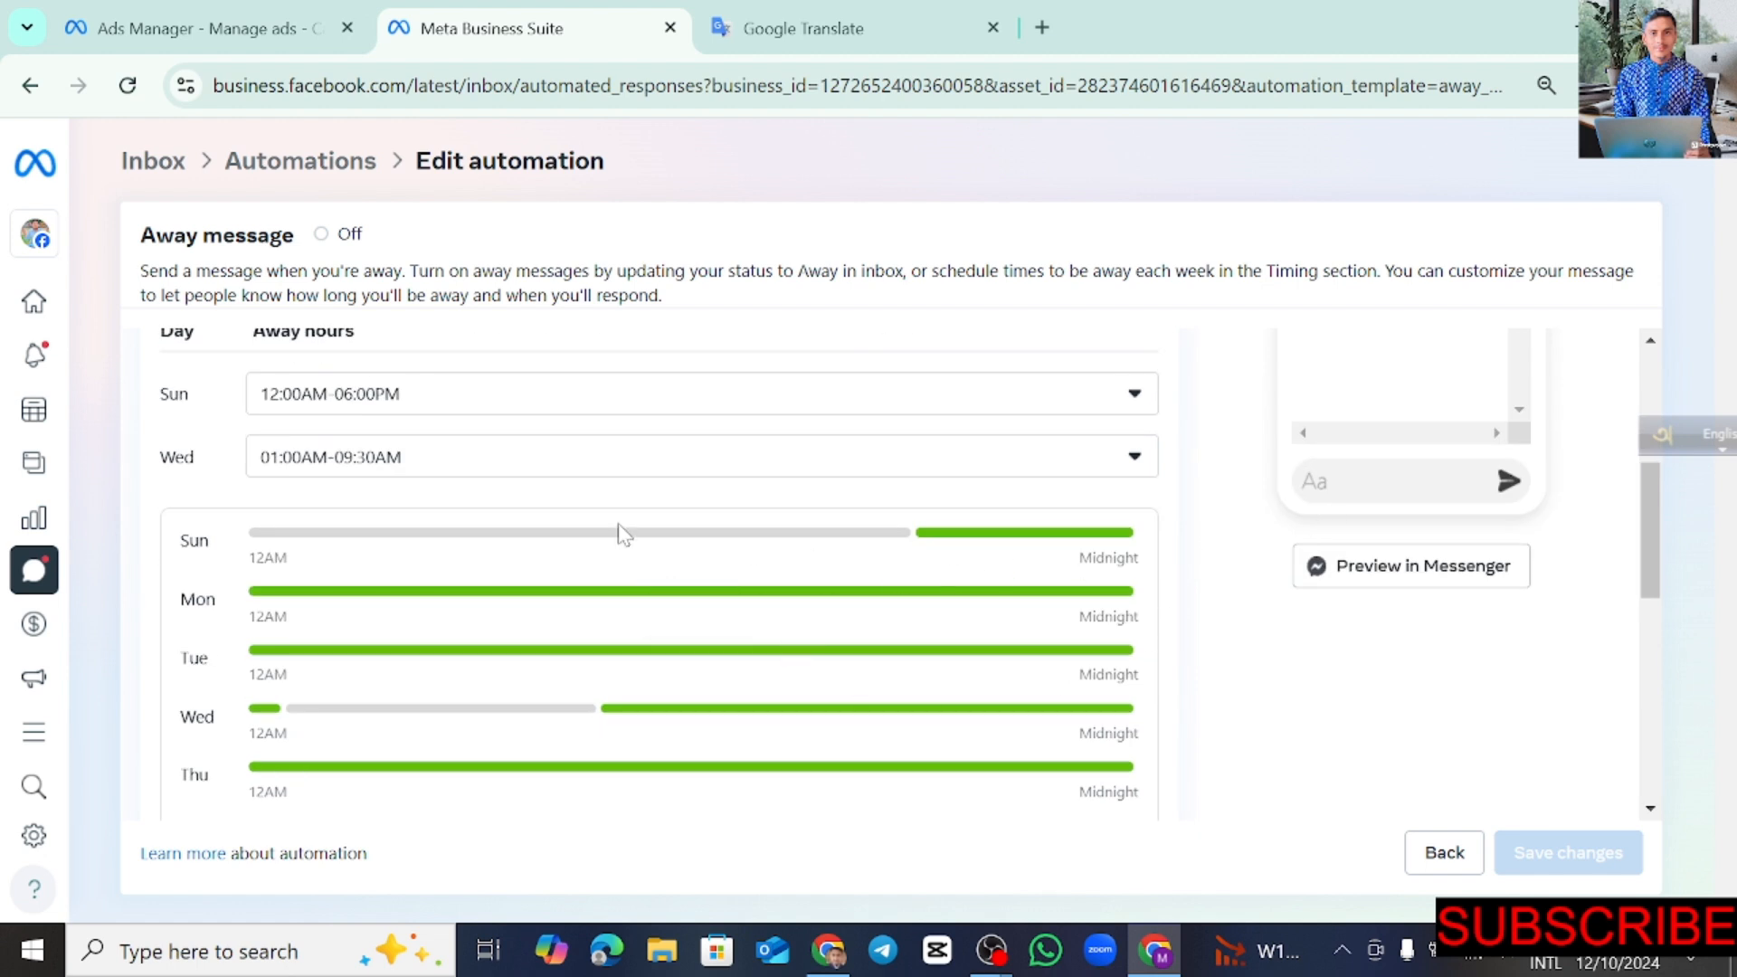
{"action": "scroll", "coordinate": [706, 549], "scroll_direction": "up", "scroll_amount": 1}
{"action": "scroll", "coordinate": [705, 549], "scroll_direction": "up", "scroll_amount": 1}
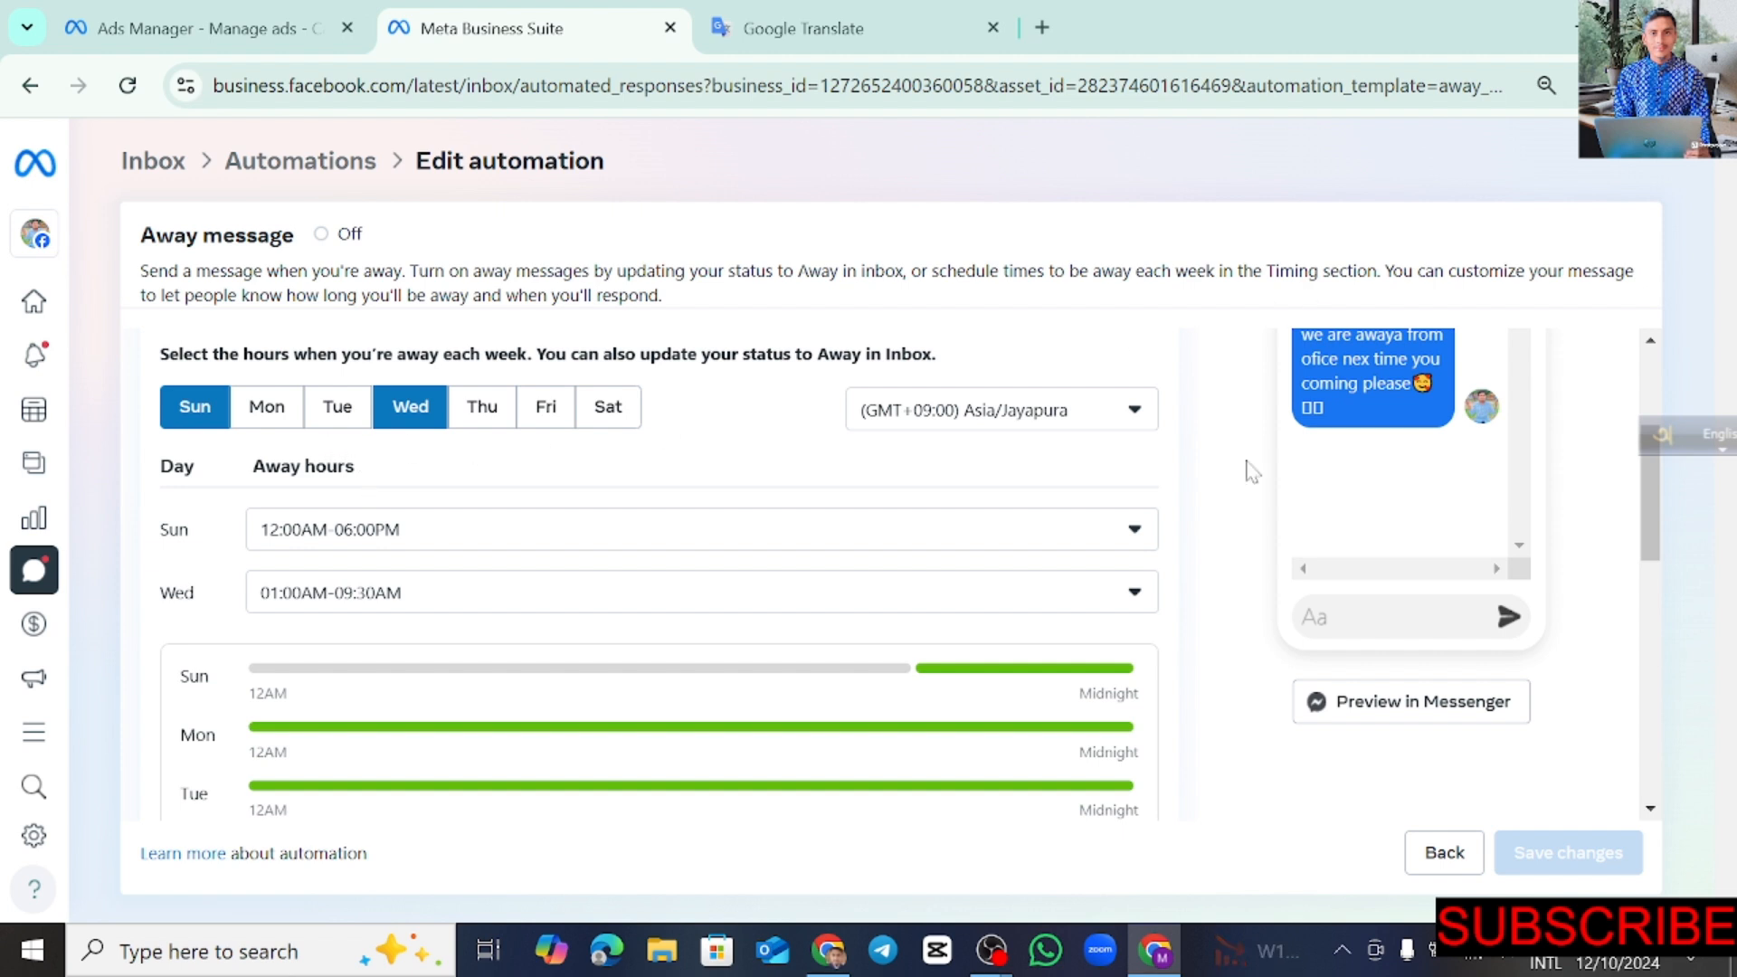
{"action": "scroll", "coordinate": [1054, 581], "scroll_direction": "down", "scroll_amount": 2}
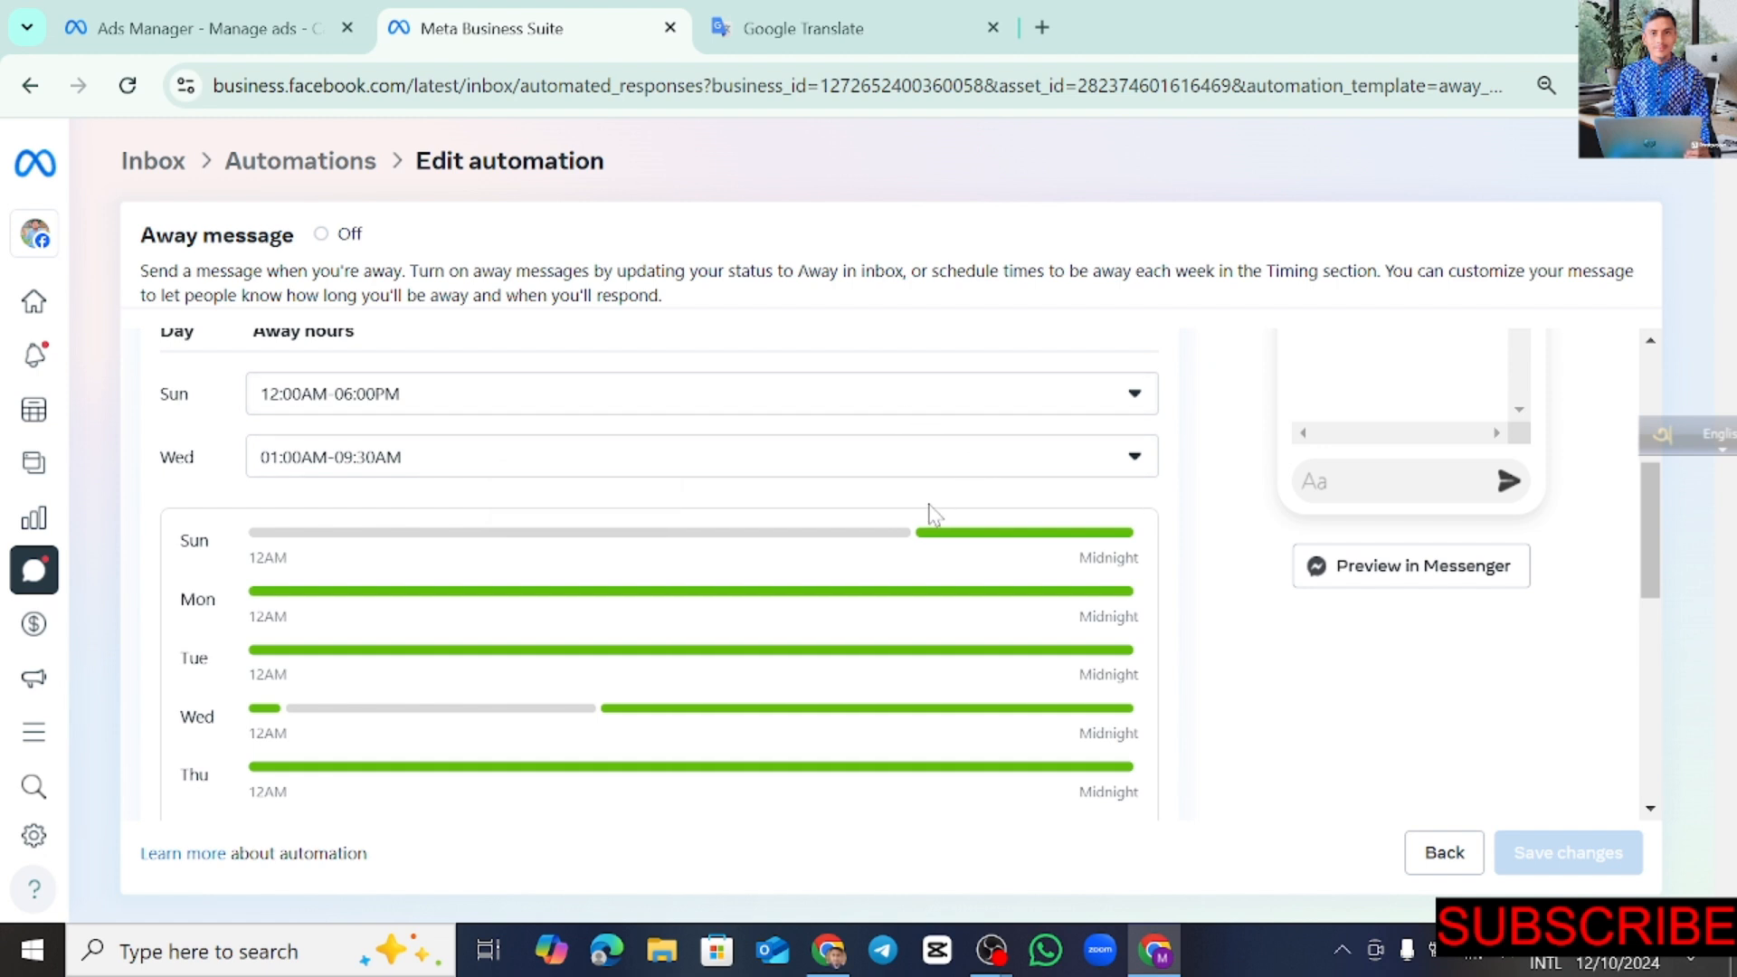
{"action": "scroll", "coordinate": [267, 407], "scroll_direction": "up", "scroll_amount": 2}
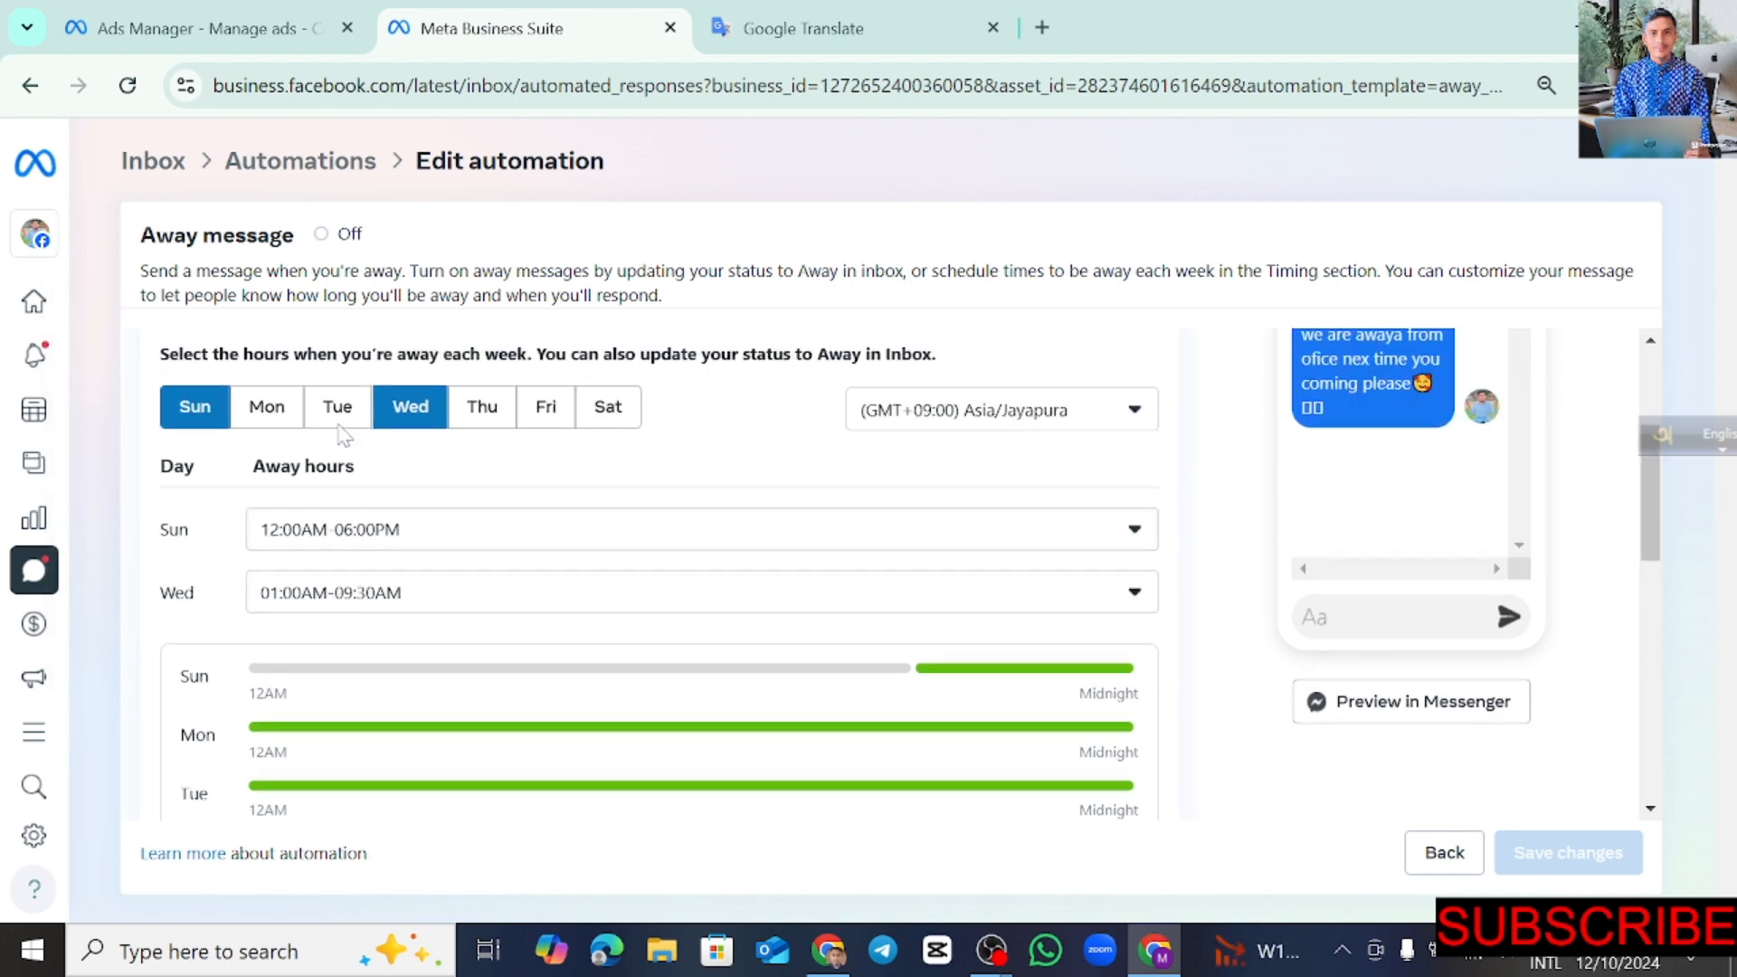